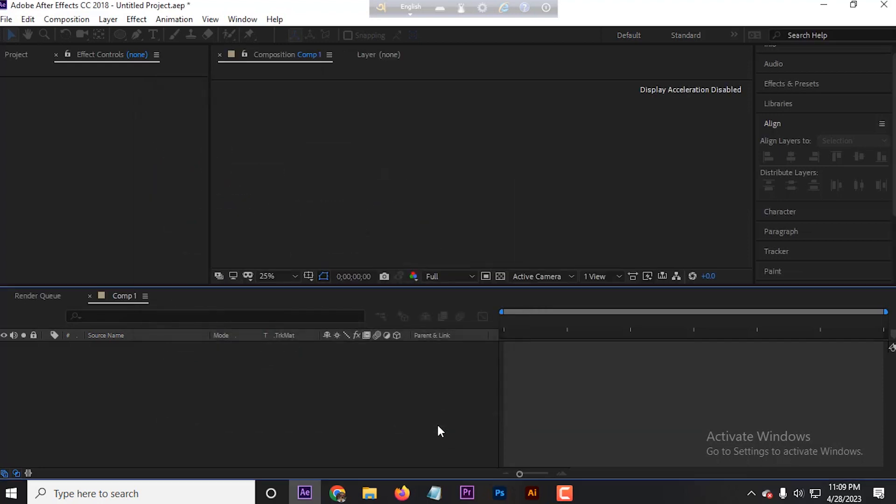
# - Create a 1920 × 1080 px dark green solid layer as the composition's background
pyautogui.rightClick(176, 371)
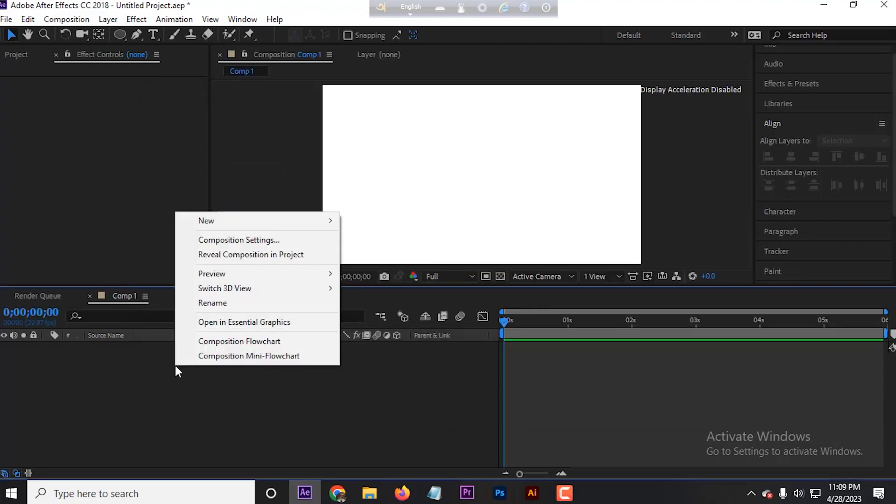
pyautogui.moveTo(248, 224)
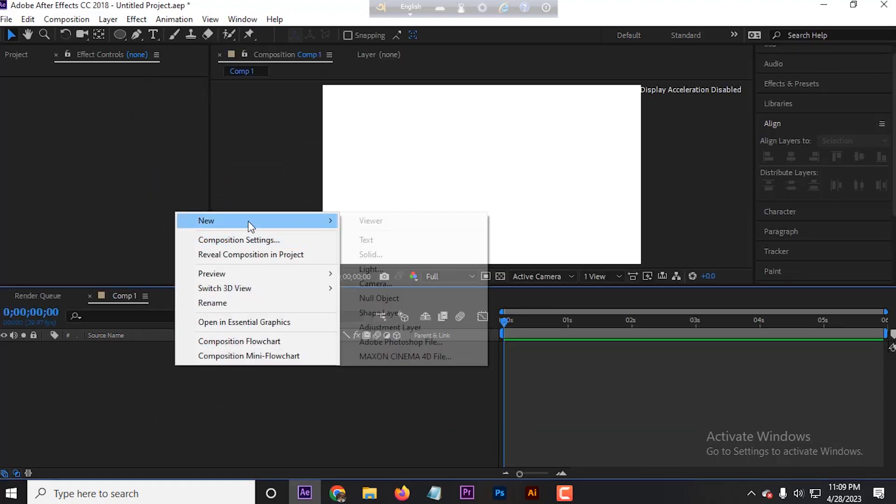
pyautogui.click(377, 255)
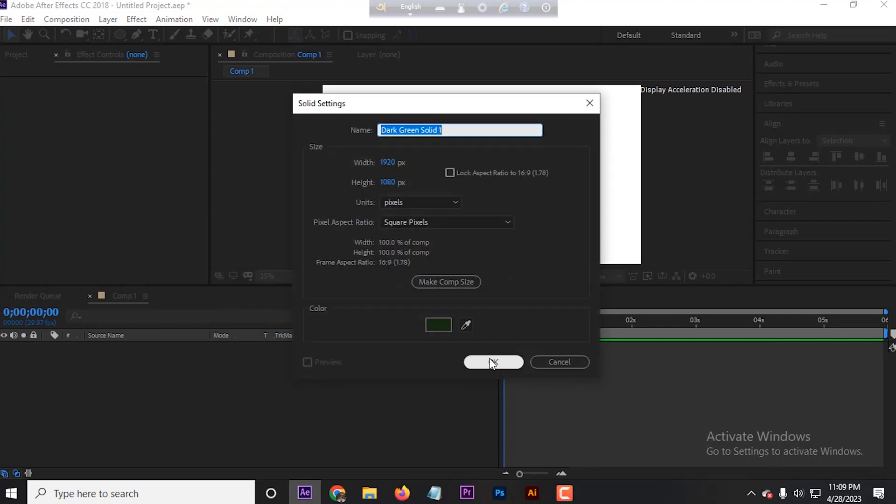
pyautogui.click(492, 362)
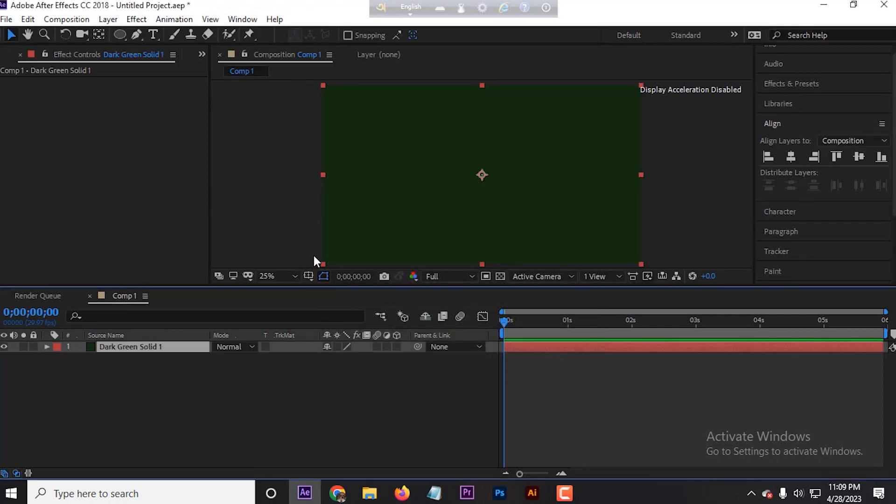
pyautogui.click(273, 216)
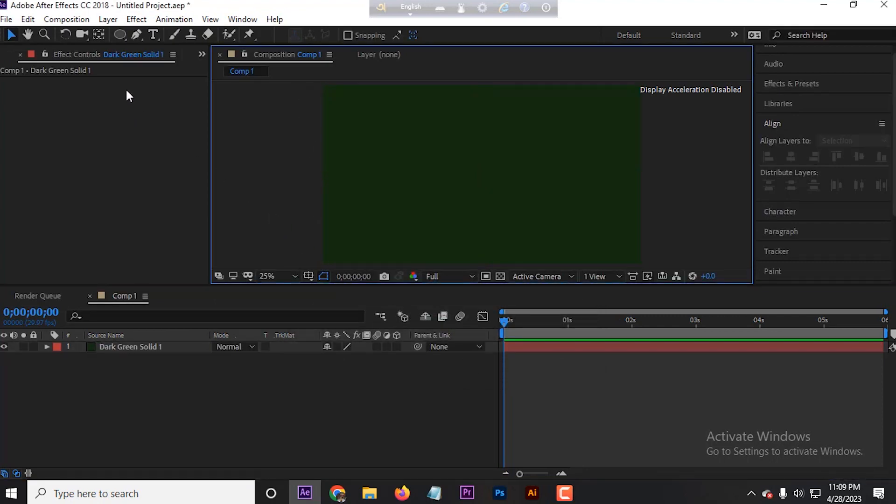
# - Add a text layer reading "Timer" over the green background
pyautogui.click(153, 35)
pyautogui.click(427, 161)
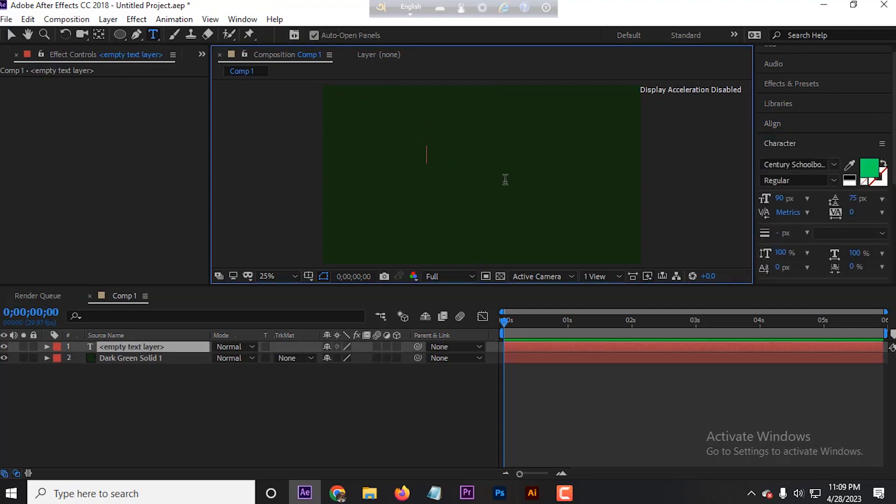
pyautogui.write('T')
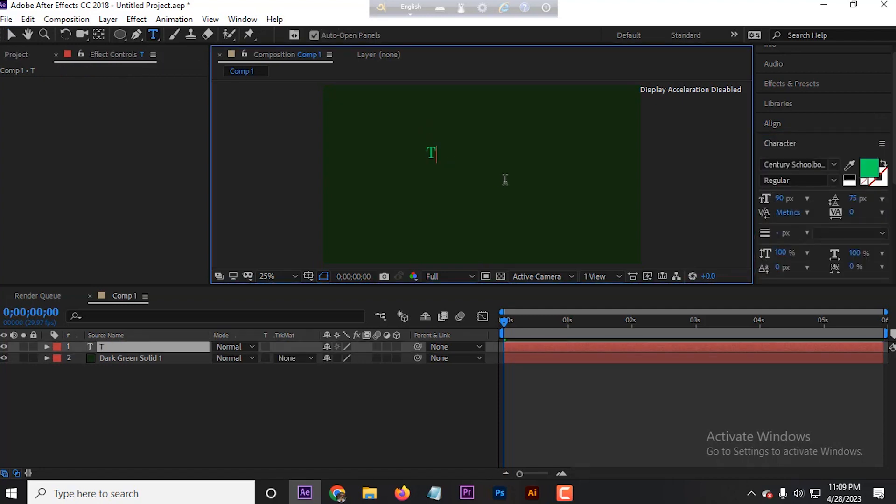
pyautogui.write('imer')
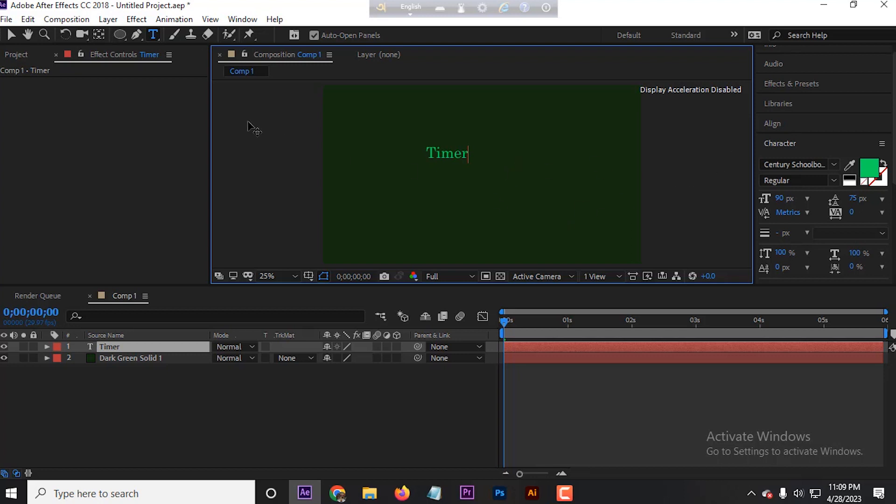
pyautogui.click(11, 34)
# - Centre the Timer text's anchor point and align the layer to the composition's centre horizontally and vertically
pyautogui.doubleClick(100, 39)
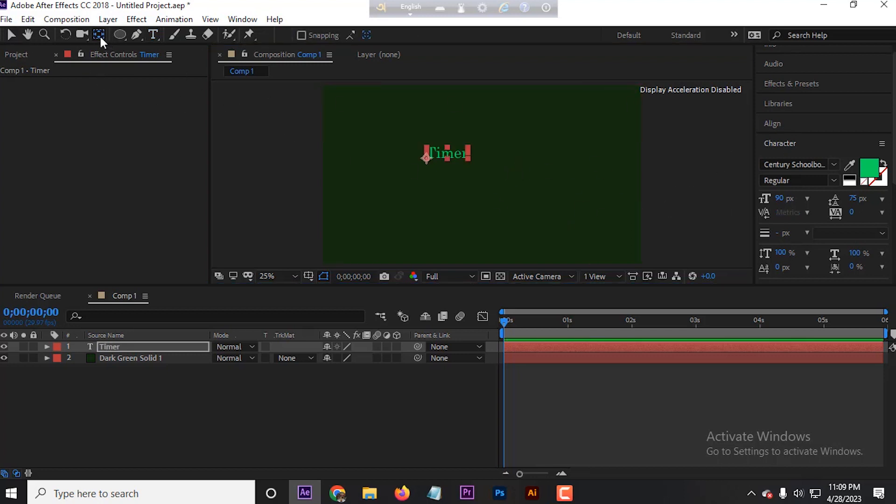
pyautogui.click(772, 123)
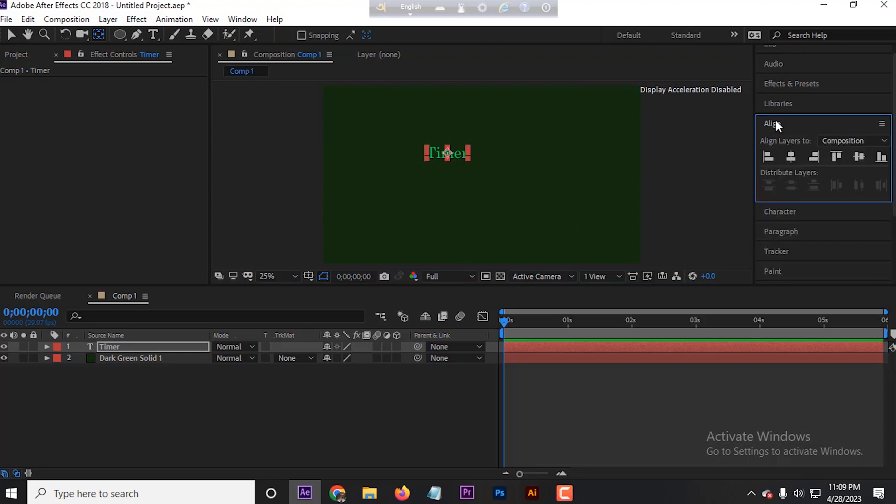
pyautogui.click(790, 157)
pyautogui.click(859, 157)
pyautogui.press('v')
pyautogui.click(254, 180)
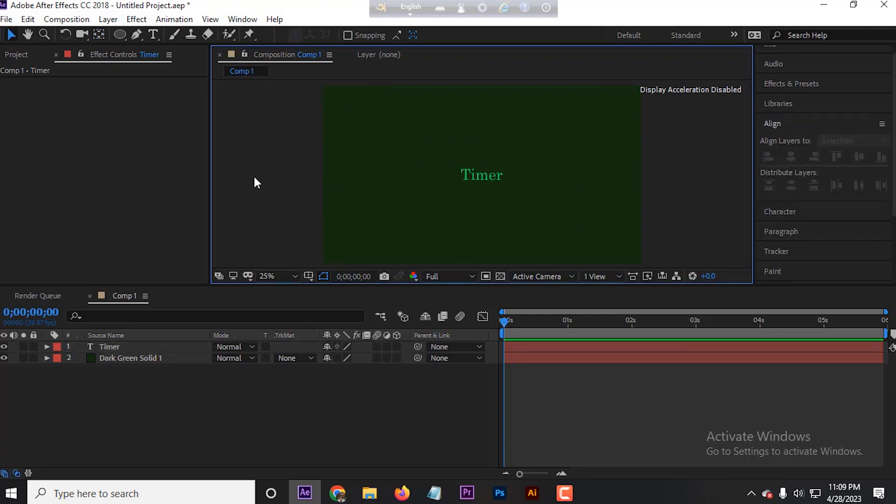
# - Find the Slider Control effect and apply it to the Timer text layer
pyautogui.click(104, 349)
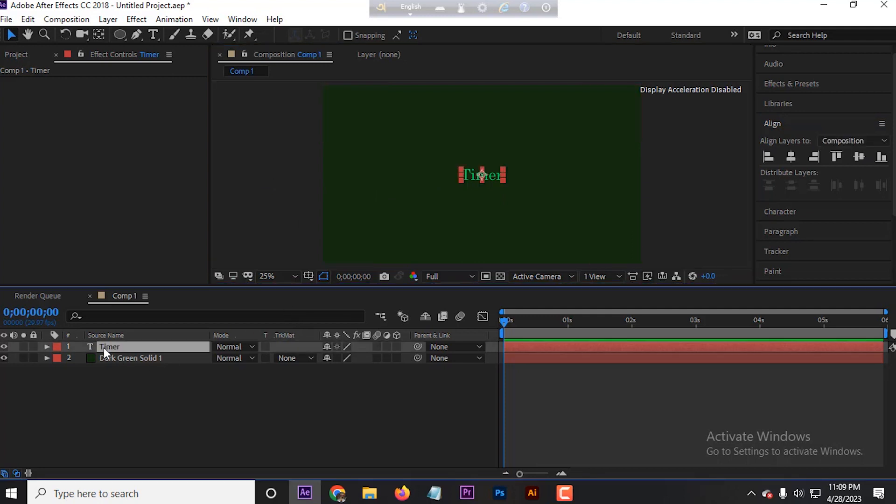
pyautogui.click(270, 174)
pyautogui.click(779, 84)
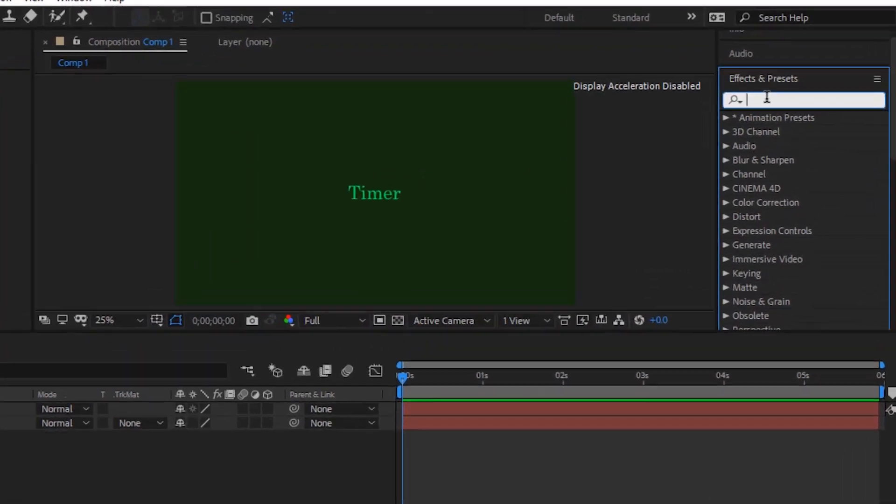
pyautogui.write('Slider')
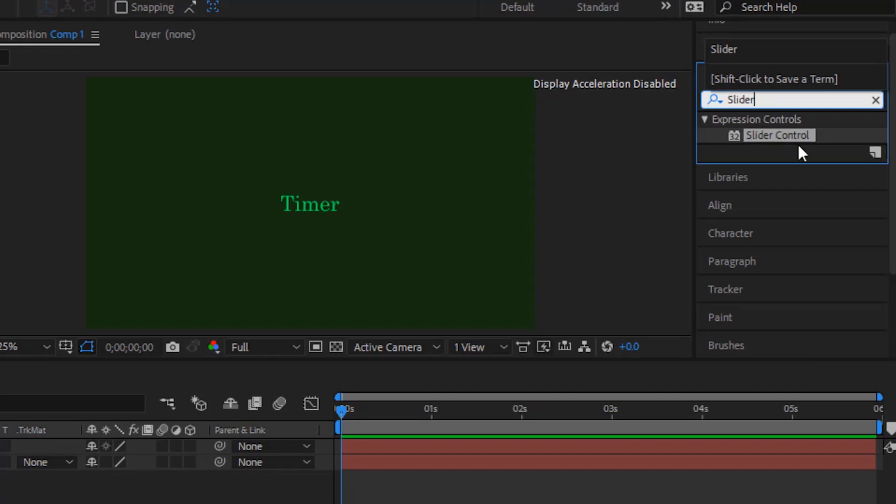
pyautogui.moveTo(765, 136); pyautogui.dragTo(228, 295)
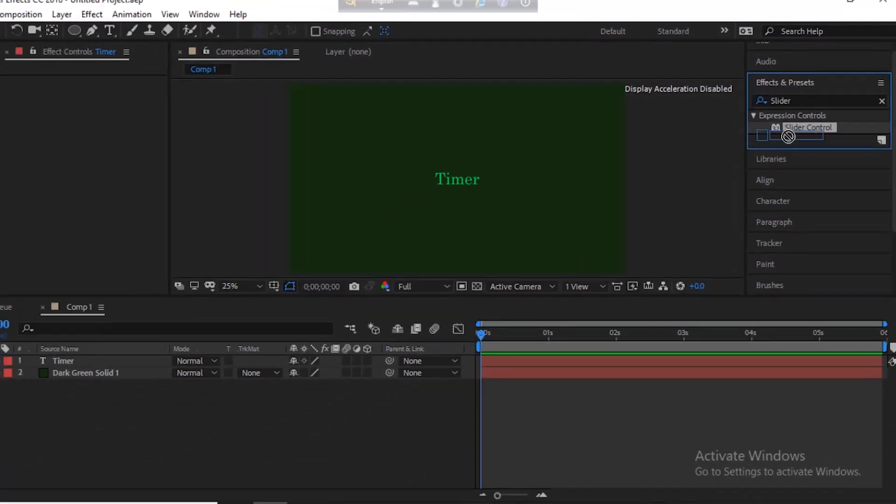
pyautogui.moveTo(422, 242); pyautogui.dragTo(133, 348)
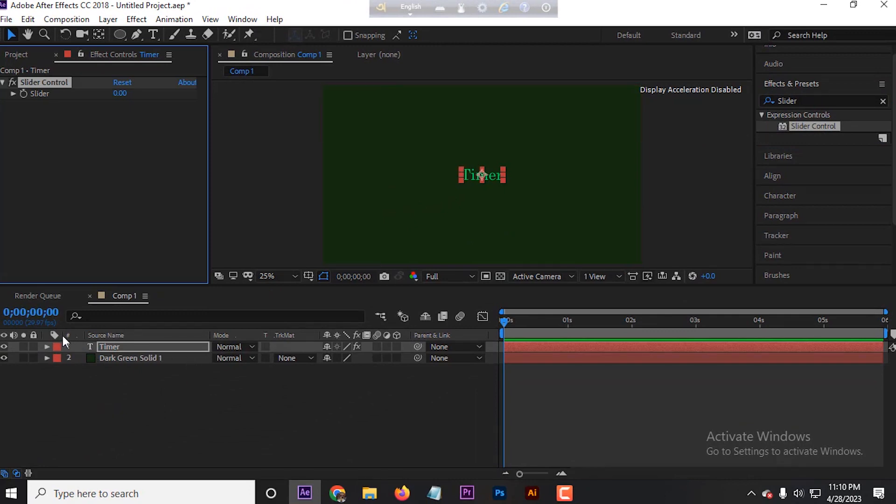
# - Link the Timer layer's Source Text to its Slider Control's Slider property with the pick whip and show the expression
pyautogui.click(45, 347)
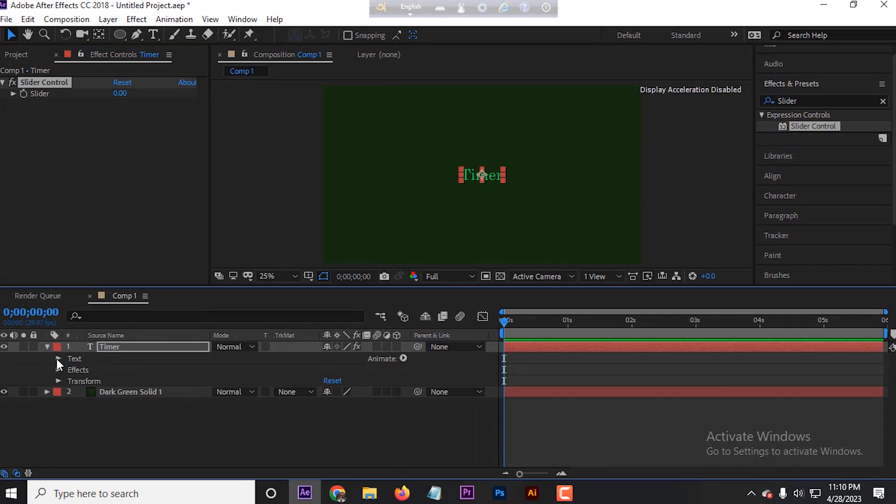
pyautogui.click(58, 358)
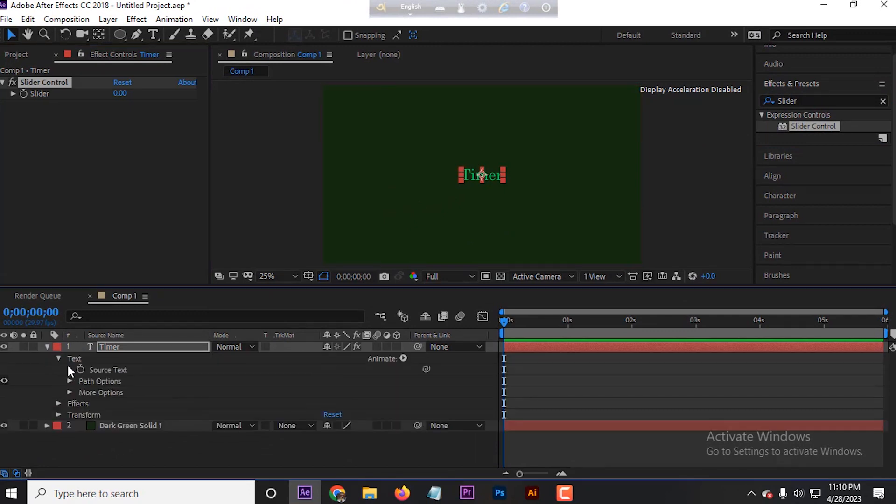
pyautogui.click(60, 403)
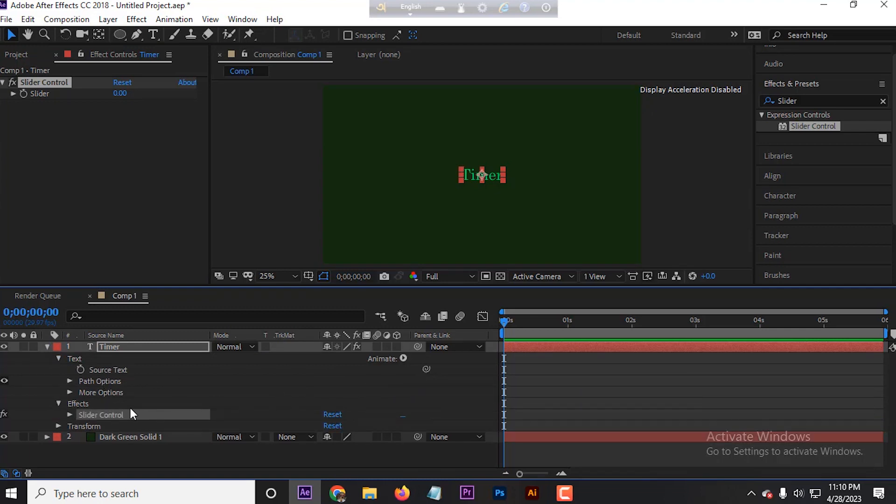
pyautogui.click(70, 415)
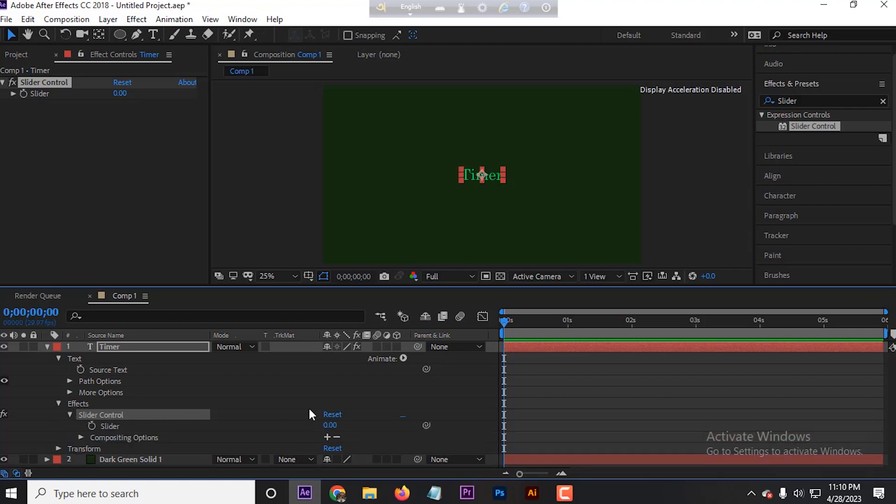
pyautogui.moveTo(424, 371); pyautogui.dragTo(114, 424)
pyautogui.click(70, 370)
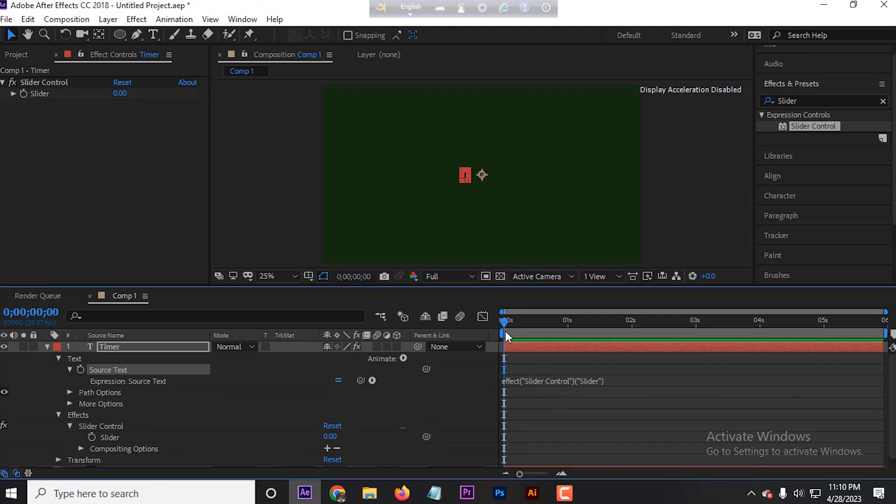
pyautogui.click(303, 207)
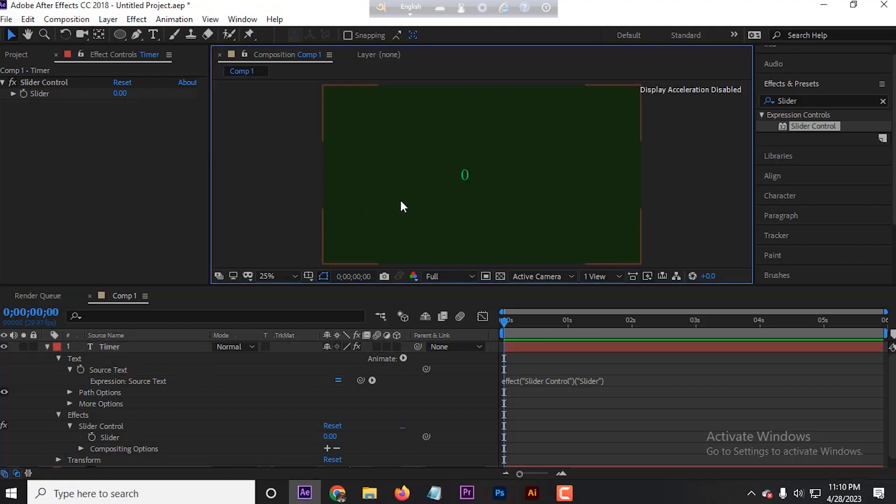
# - Keyframe the Slider from 0 at the composition's start to 831 at 3 seconds
pyautogui.click(538, 335)
pyautogui.moveTo(531, 328); pyautogui.dragTo(470, 334)
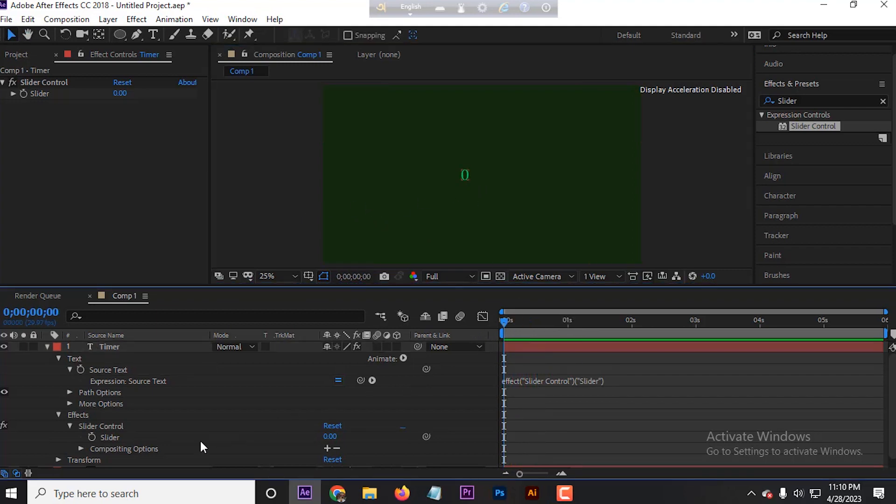
pyautogui.click(92, 439)
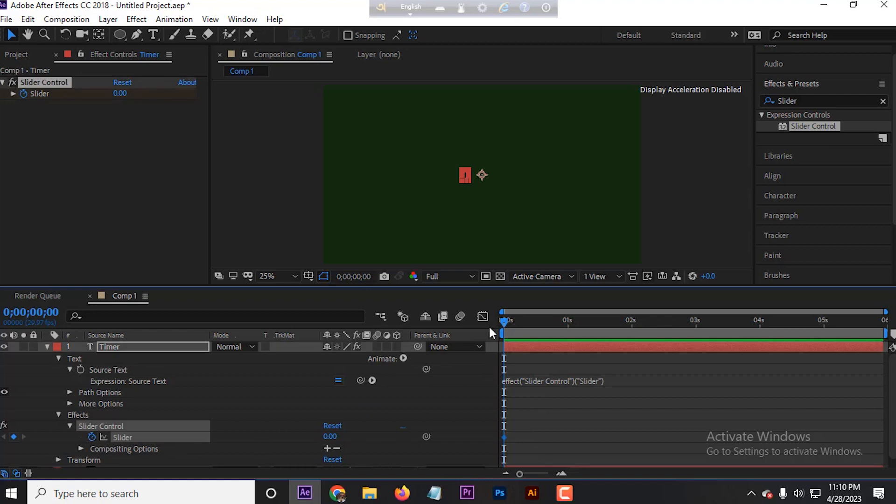
pyautogui.moveTo(505, 324); pyautogui.dragTo(695, 339)
pyautogui.moveTo(332, 436); pyautogui.dragTo(872, 454)
# - Preview the counting text from the start and examine its numbers around the 3-second keyframe
pyautogui.moveTo(695, 324); pyautogui.dragTo(442, 335)
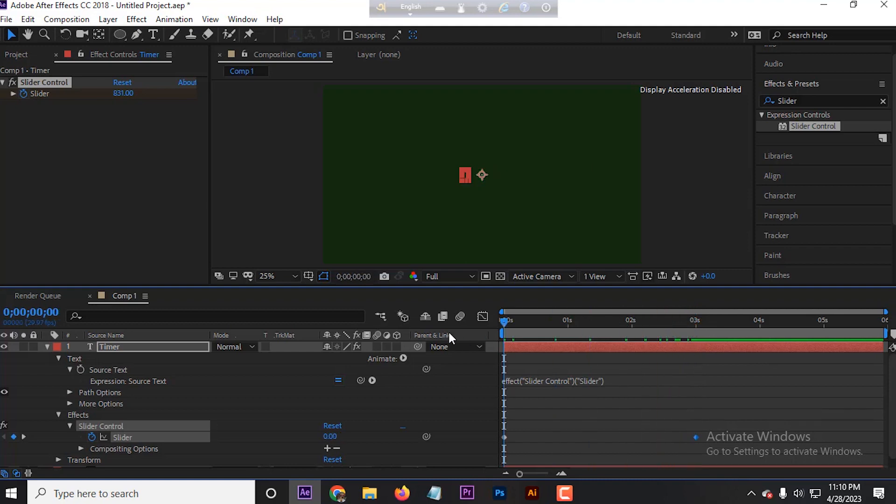
pyautogui.press('space')
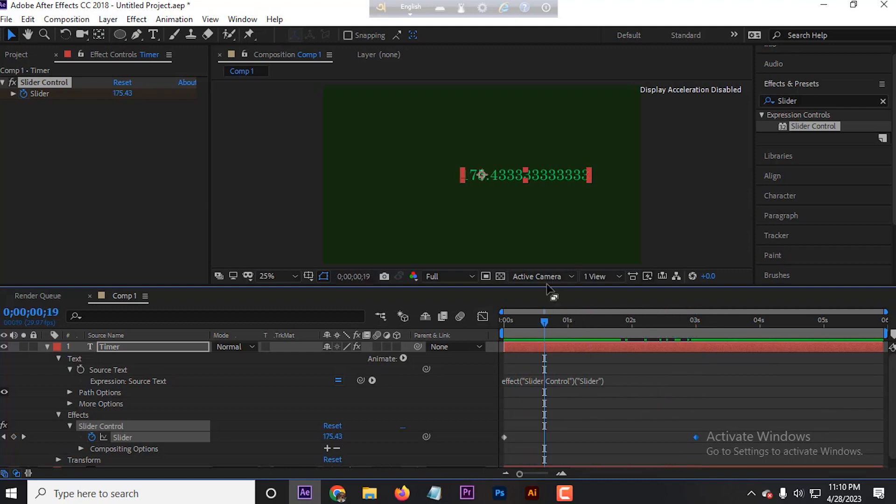
pyautogui.click(522, 191)
pyautogui.click(657, 198)
pyautogui.moveTo(545, 326); pyautogui.dragTo(693, 366)
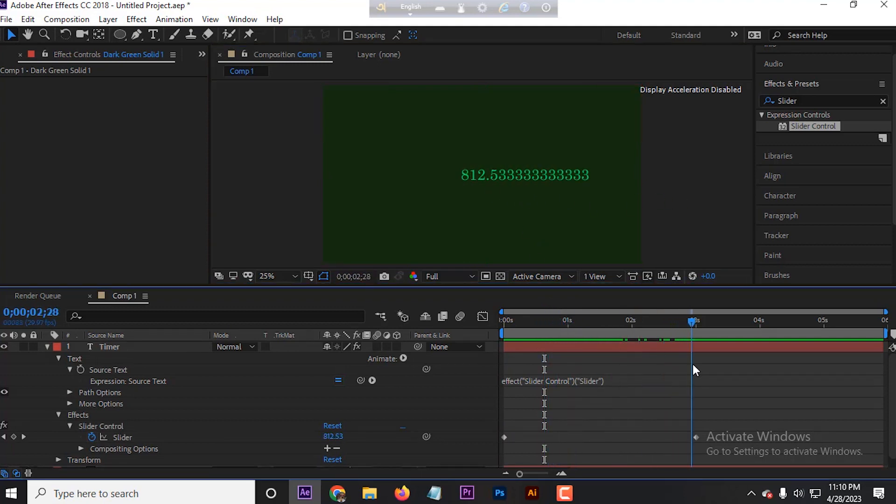
pyautogui.moveTo(692, 331); pyautogui.dragTo(704, 322)
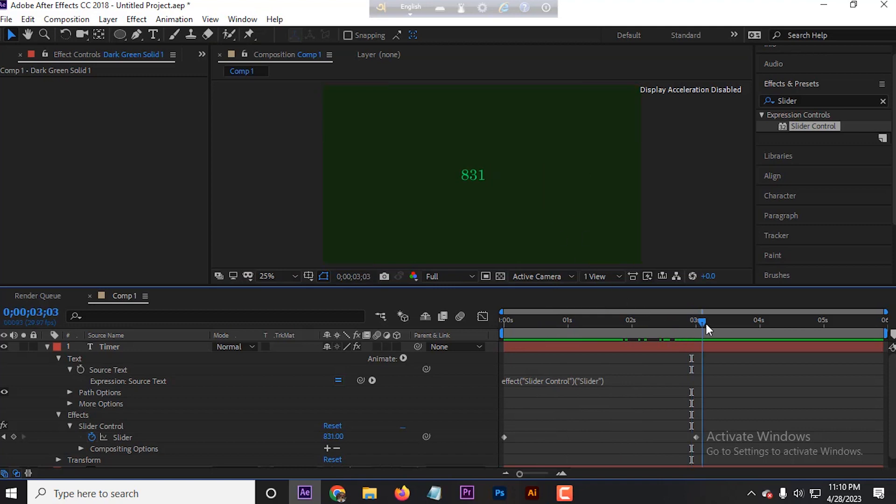
pyautogui.moveTo(703, 326); pyautogui.dragTo(459, 327)
pyautogui.press('space')
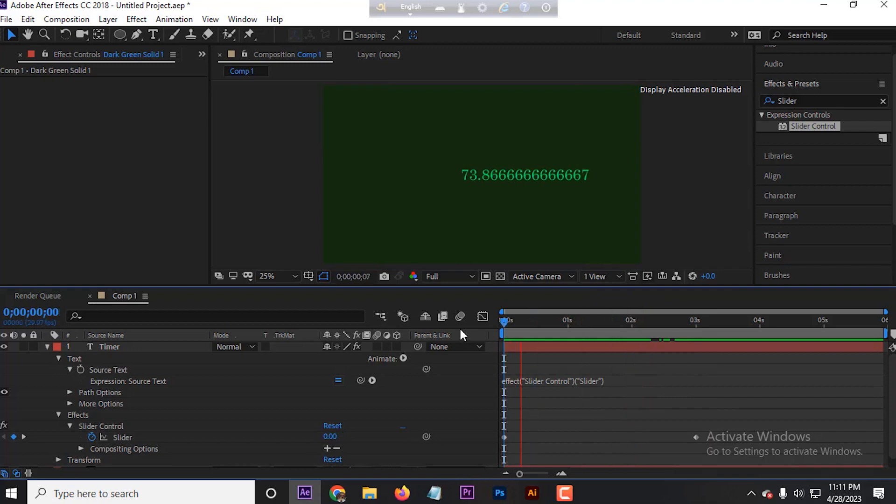
pyautogui.press('space')
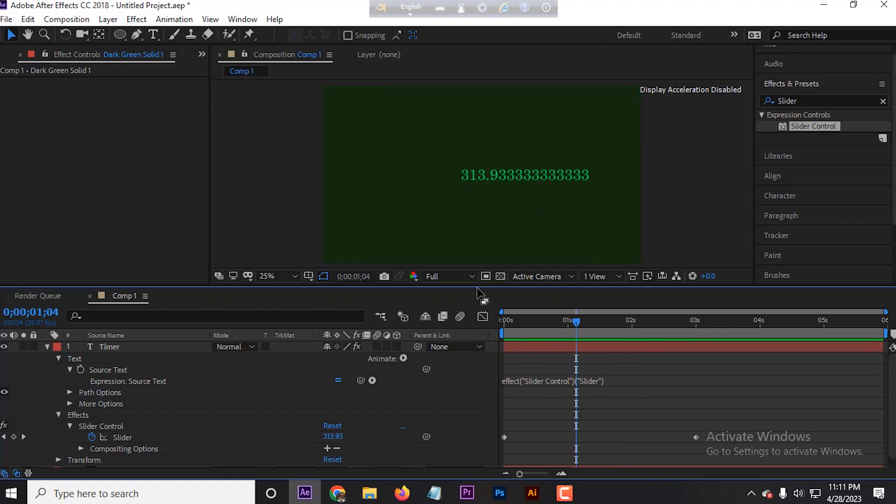
# - Append .value.toFixed(0) to the Source Text expression so the counter uses whole numbers
pyautogui.click(559, 382)
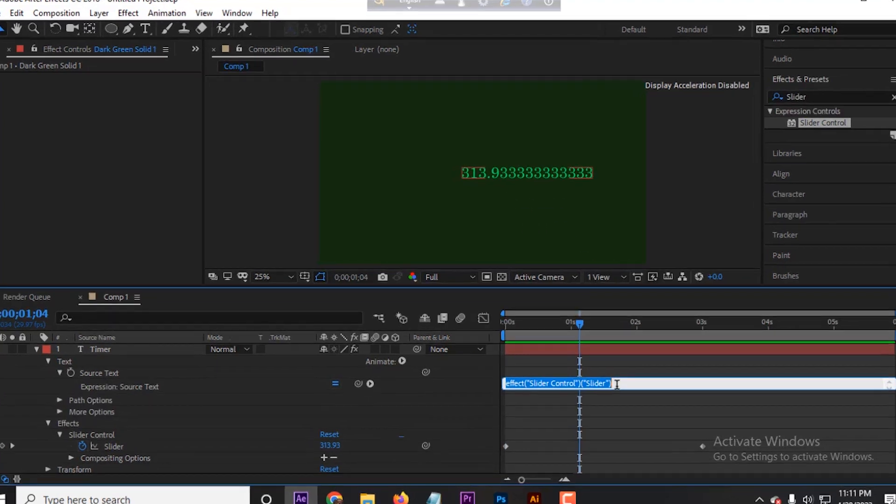
pyautogui.click(611, 381)
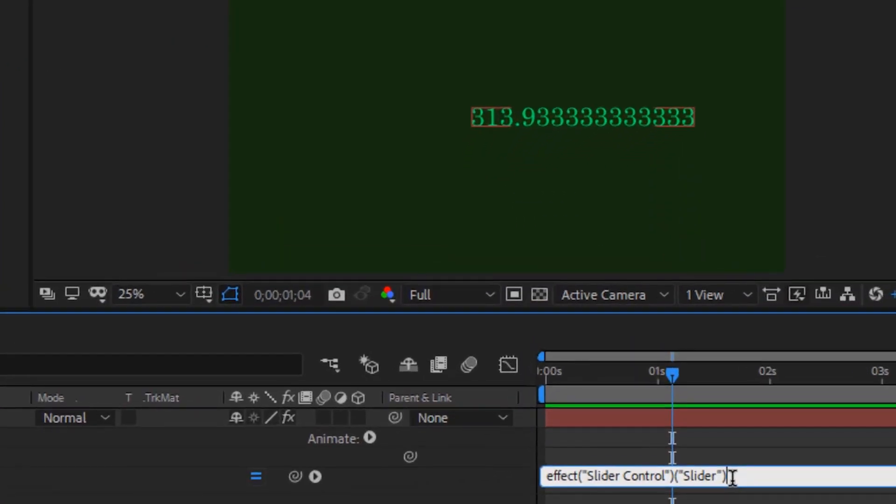
pyautogui.write('.value.')
pyautogui.press('Left')
pyautogui.press('Left')
pyautogui.press('Left')
pyautogui.write('.')
pyautogui.press('End')
pyautogui.press('BackSpace')
pyautogui.write('.f')
pyautogui.write('to')
pyautogui.write('Fi')
pyautogui.write('xed')
pyautogui.write('(0)')
pyautogui.click(736, 440)
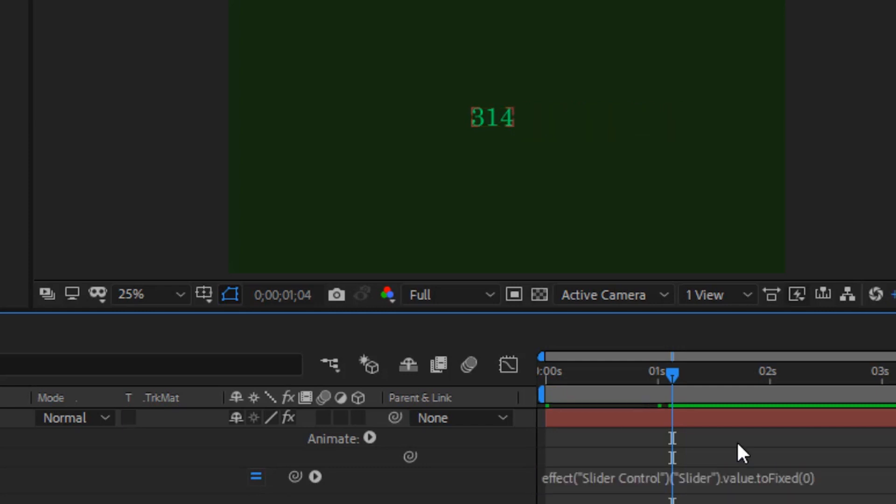
# - Play the composition from the start to check the whole-number count
pyautogui.moveTo(672, 376); pyautogui.dragTo(455, 418)
pyautogui.press('space')
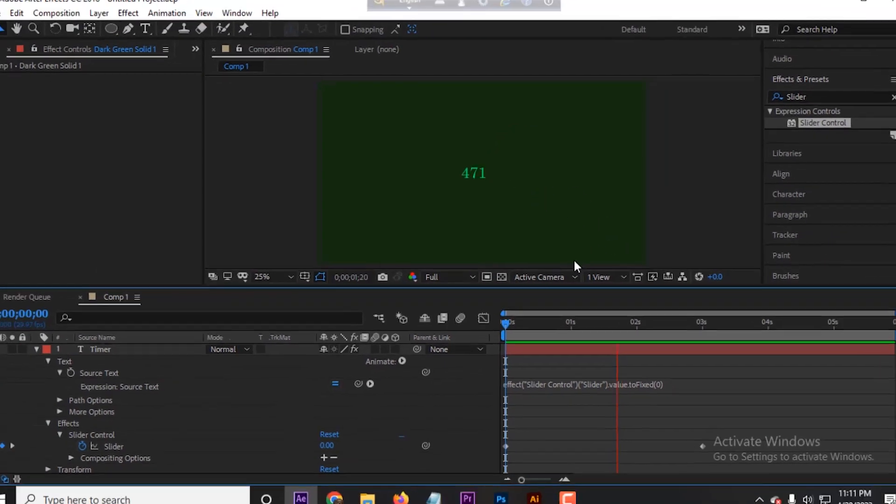
pyautogui.press('space')
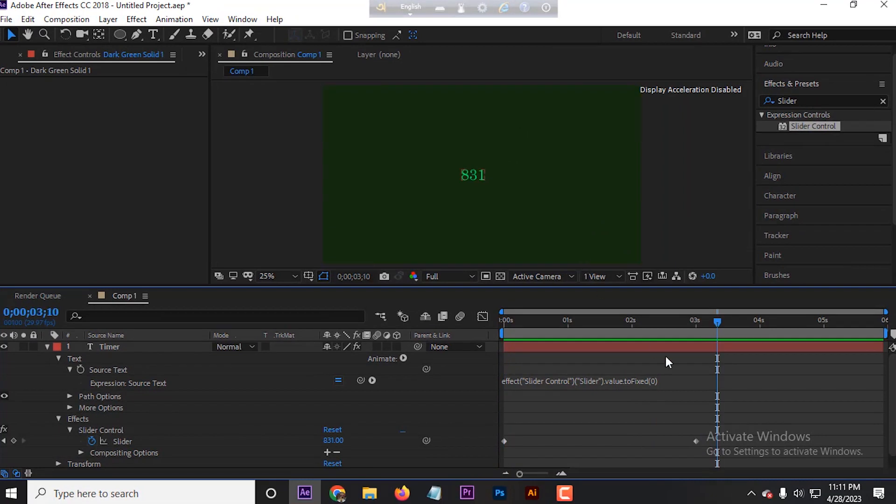
# - Change the Source Text expression to toFixed(2) and scrub through the count to check its two decimals
pyautogui.moveTo(712, 328); pyautogui.dragTo(489, 367)
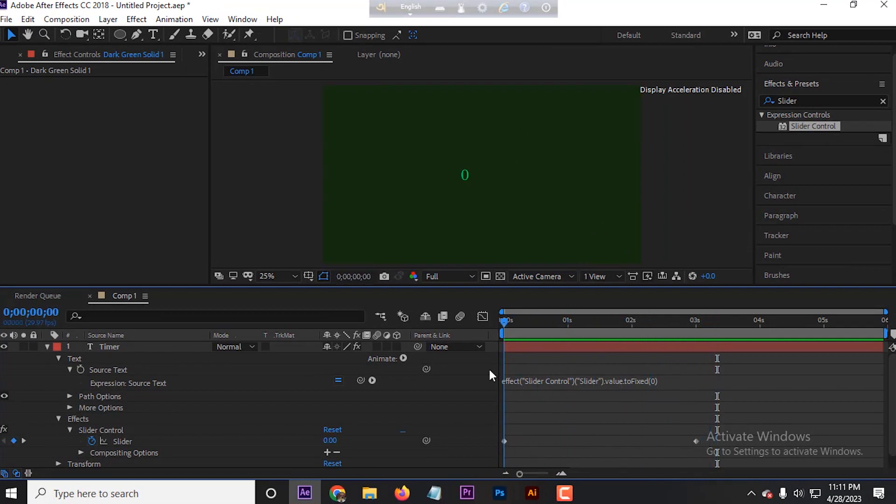
pyautogui.click(651, 383)
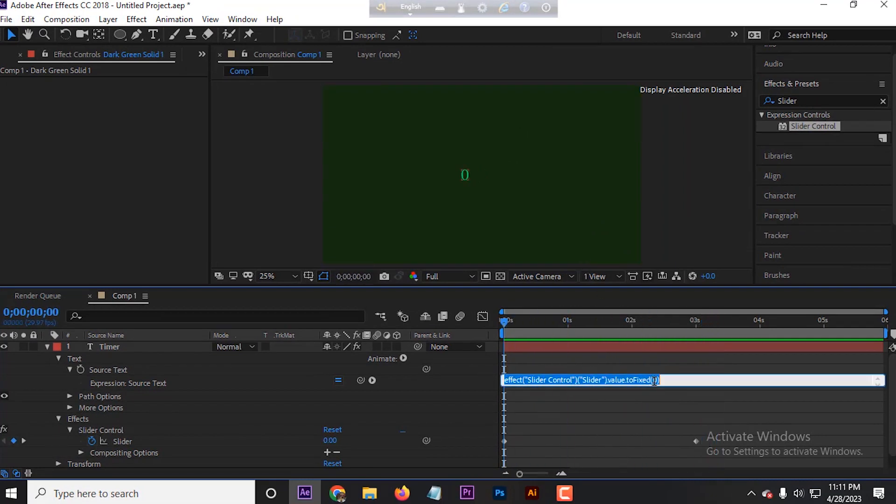
pyautogui.moveTo(506, 324); pyautogui.dragTo(524, 321)
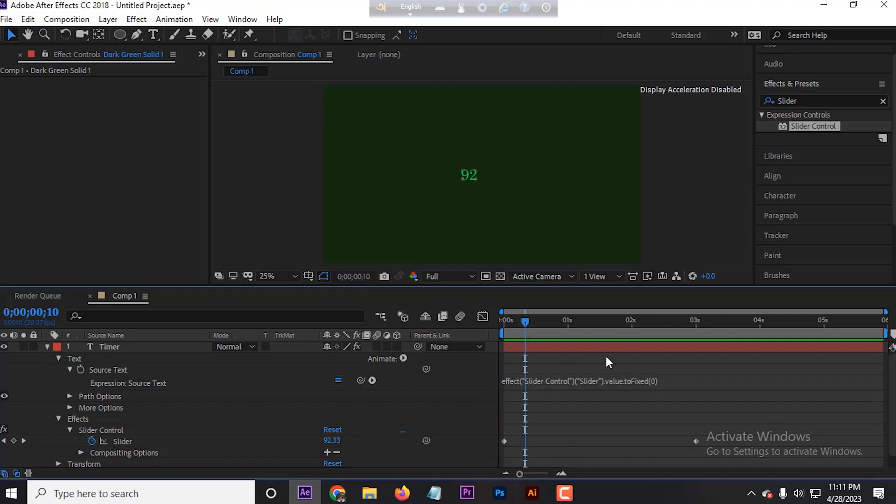
pyautogui.click(654, 382)
pyautogui.click(668, 381)
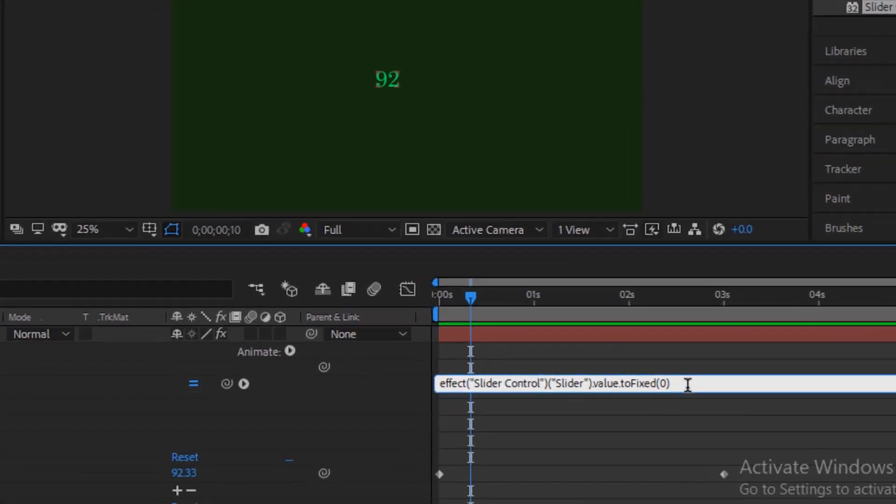
pyautogui.press('Left')
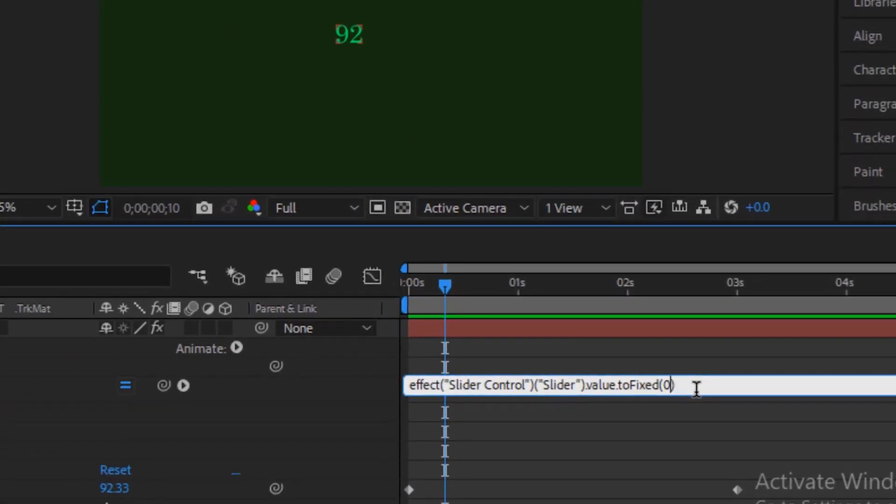
pyautogui.press('BackSpace')
pyautogui.write('2')
pyautogui.click(791, 369)
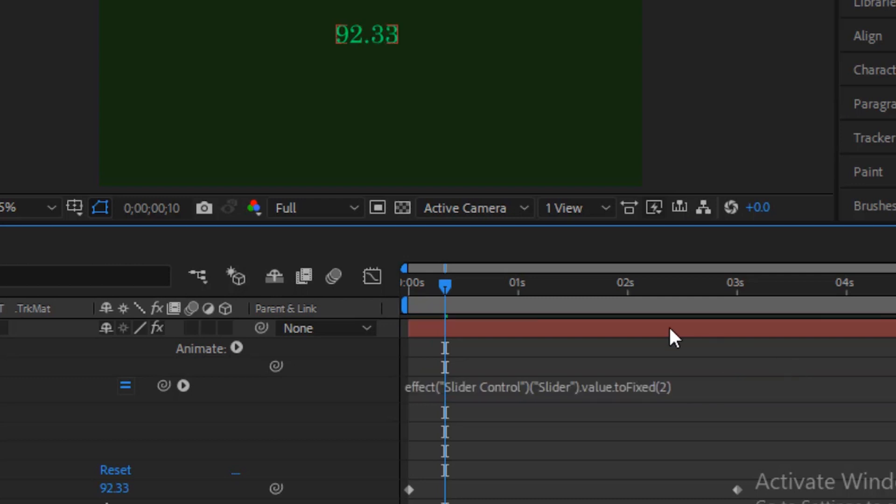
pyautogui.moveTo(446, 286); pyautogui.dragTo(649, 343)
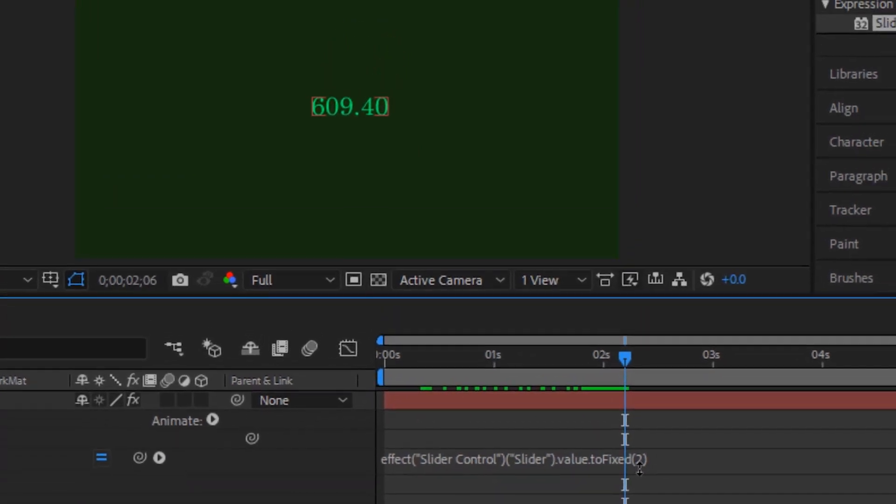
# - Change the Source Text expression to toFixed(1) and scrub through the count to check its single decimal
pyautogui.click(668, 389)
pyautogui.click(646, 460)
pyautogui.press('BackSpace')
pyautogui.write('1')
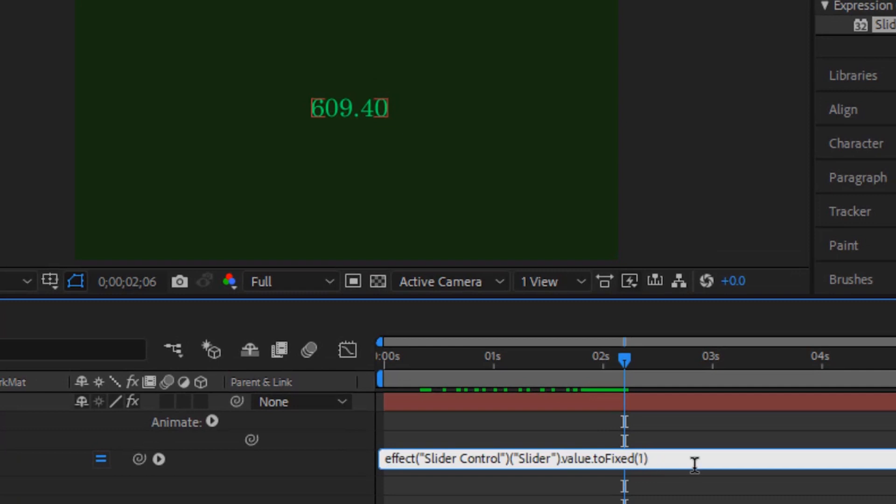
pyautogui.click(669, 424)
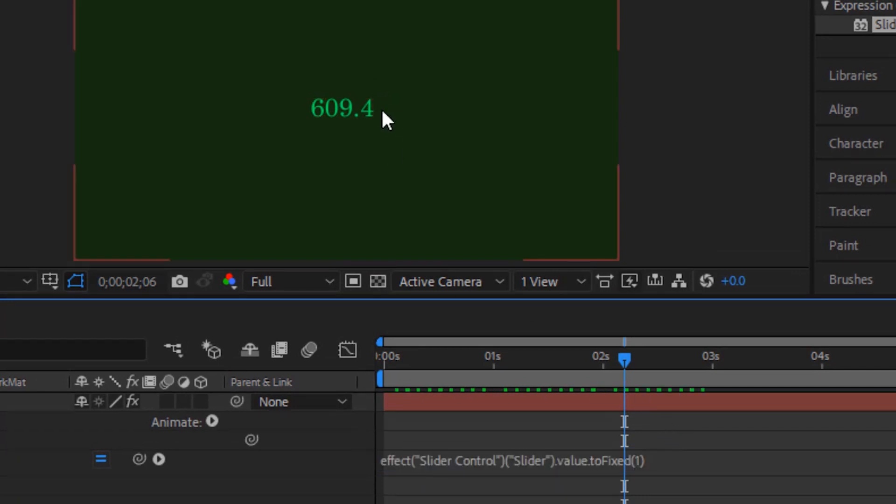
pyautogui.moveTo(623, 356); pyautogui.dragTo(539, 375)
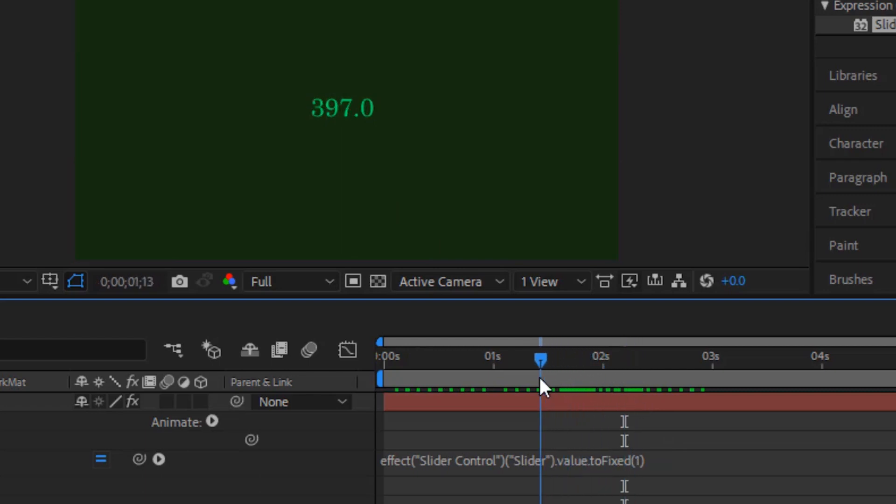
# - Prefix the Source Text expression with '$'+ to put a dollar sign before the number, and scrub to check it
pyautogui.click(640, 462)
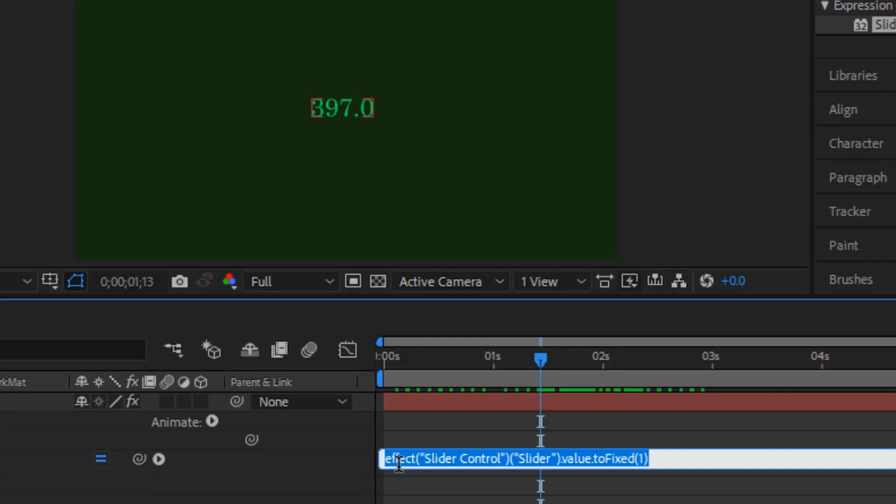
pyautogui.click(384, 462)
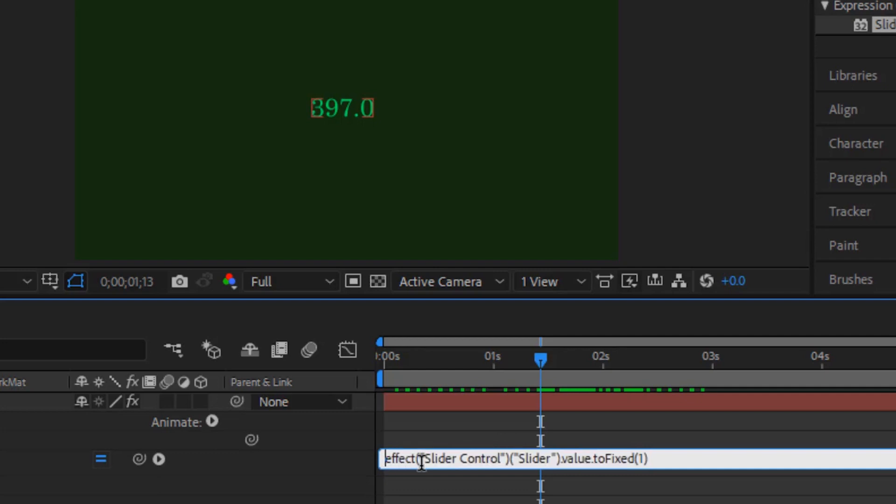
pyautogui.write("'")
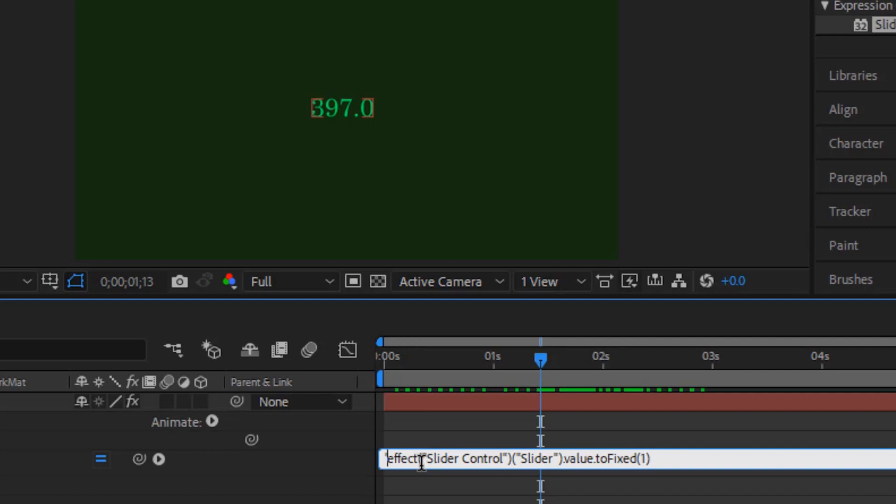
pyautogui.write('S')
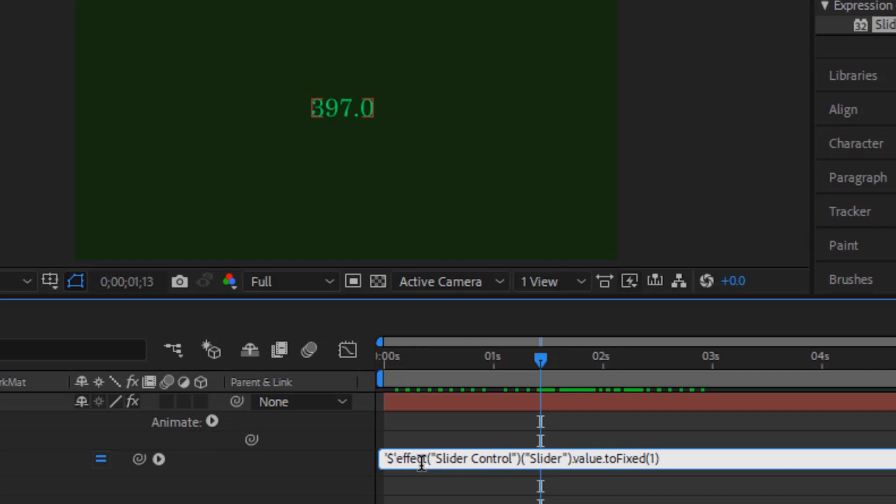
pyautogui.write(' +')
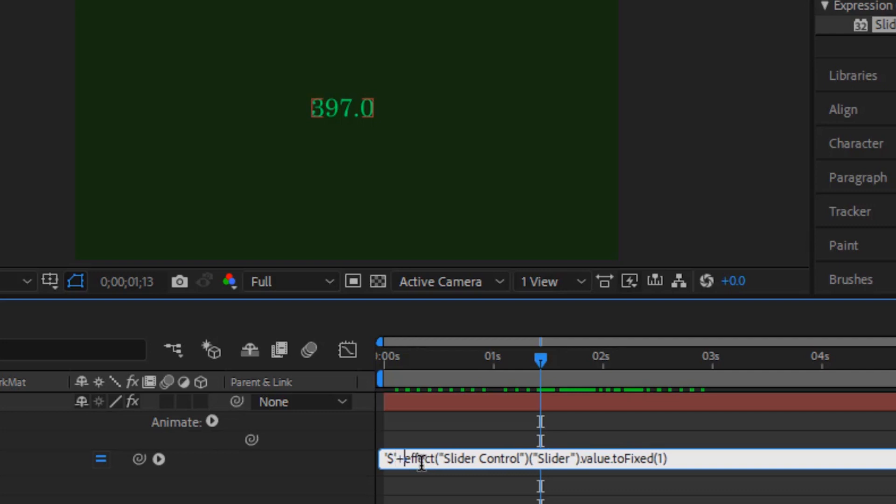
pyautogui.click(440, 435)
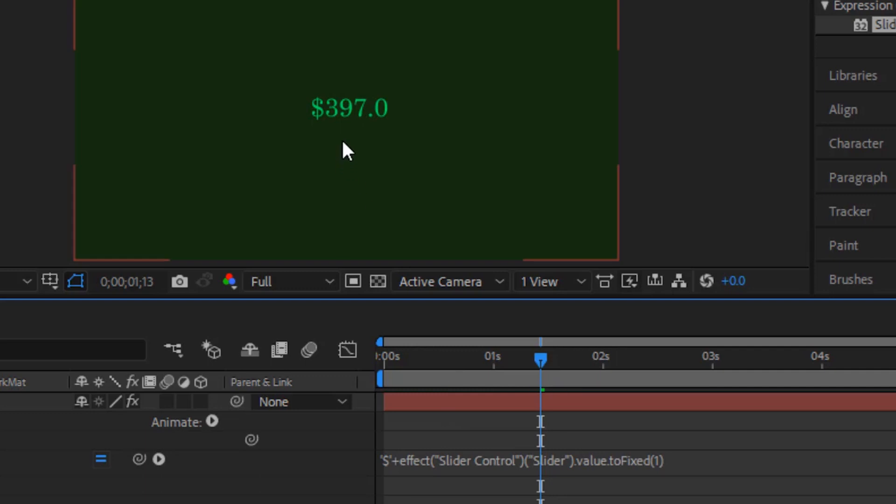
pyautogui.moveTo(540, 360); pyautogui.dragTo(453, 400)
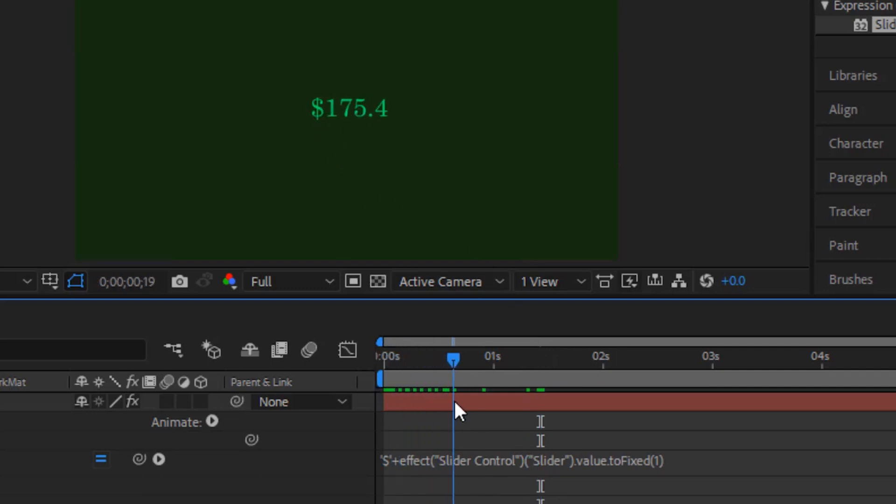
# - Replace the dollar sign in the Source Text expression's prefix with a percent sign and scrub to check it
pyautogui.click(385, 456)
pyautogui.click(399, 462)
pyautogui.write("'")
pyautogui.press('Right')
pyautogui.press('BackSpace')
pyautogui.press('BackSpace')
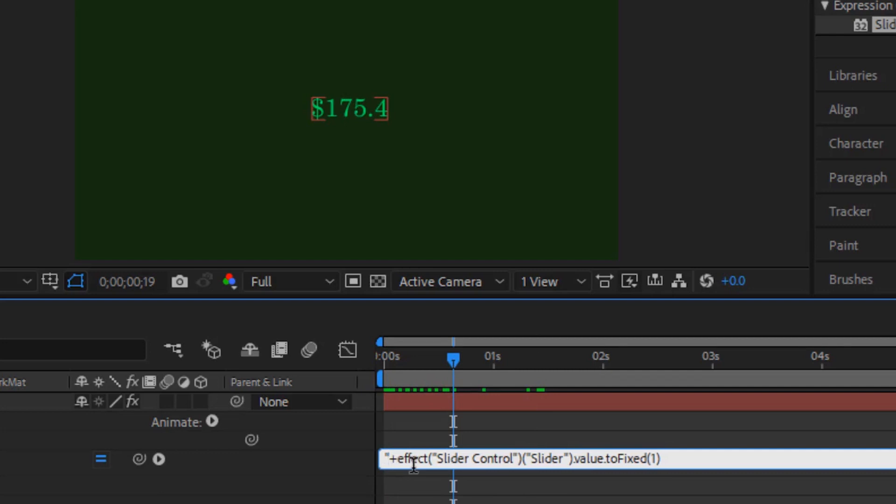
pyautogui.write("%'")
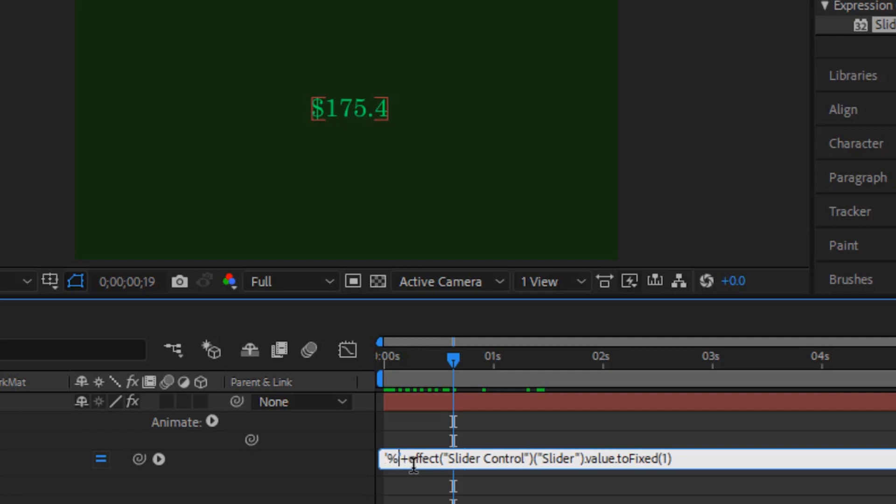
pyautogui.click(385, 179)
pyautogui.moveTo(452, 357); pyautogui.dragTo(407, 386)
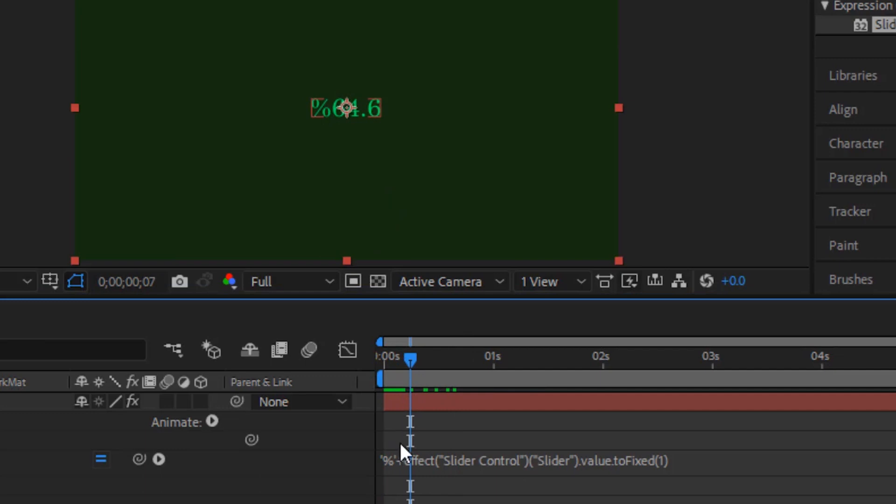
# - Remove the '%'+ prefix from the Source Text expression
pyautogui.click(401, 460)
pyautogui.click(402, 459)
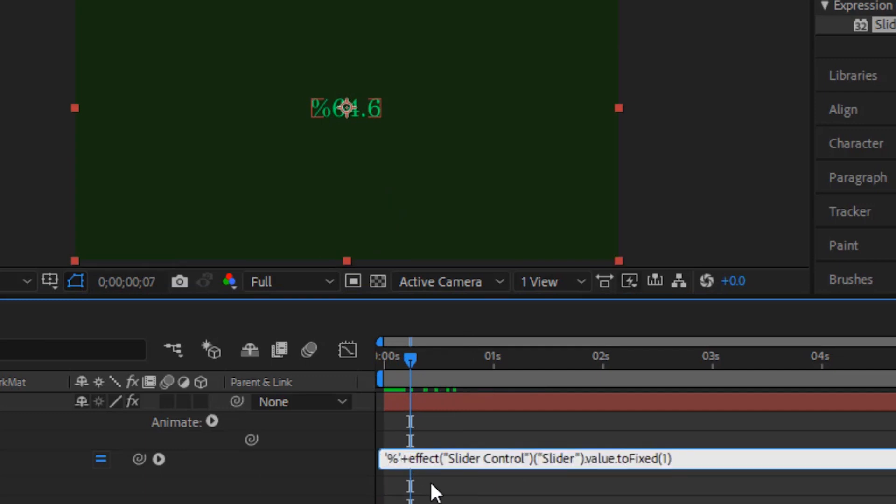
pyautogui.press('Right')
pyautogui.press('BackSpace')
pyautogui.press('BackSpace')
pyautogui.press('BackSpace')
pyautogui.press('BackSpace')
pyautogui.click(503, 427)
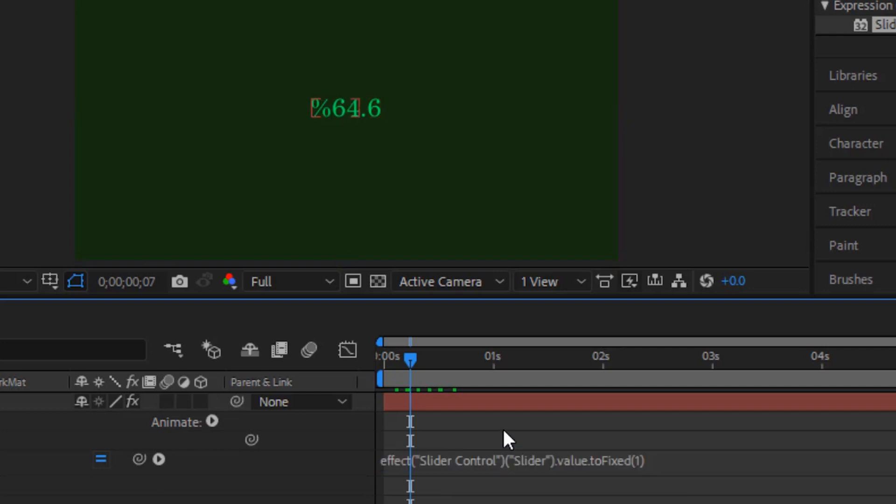
# - Set the toFixed argument in the Source Text expression back to 0 for whole numbers
pyautogui.click(626, 459)
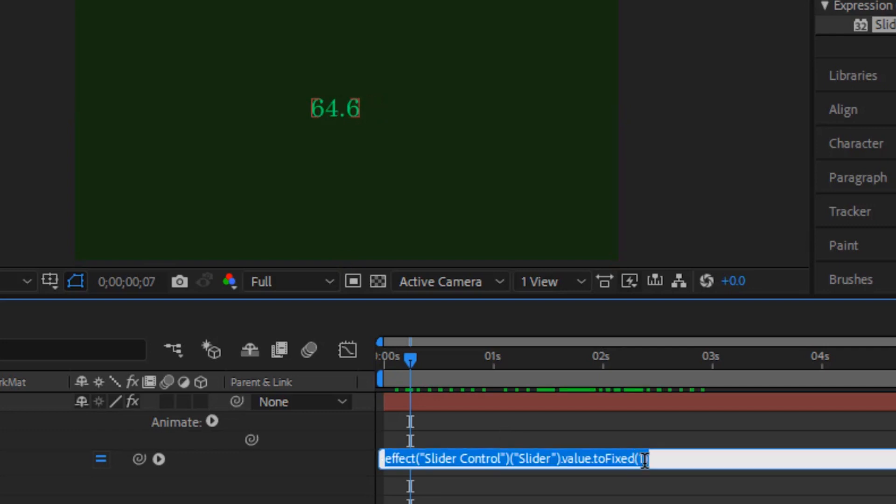
pyautogui.click(653, 459)
pyautogui.press('BackSpace')
pyautogui.write('0')
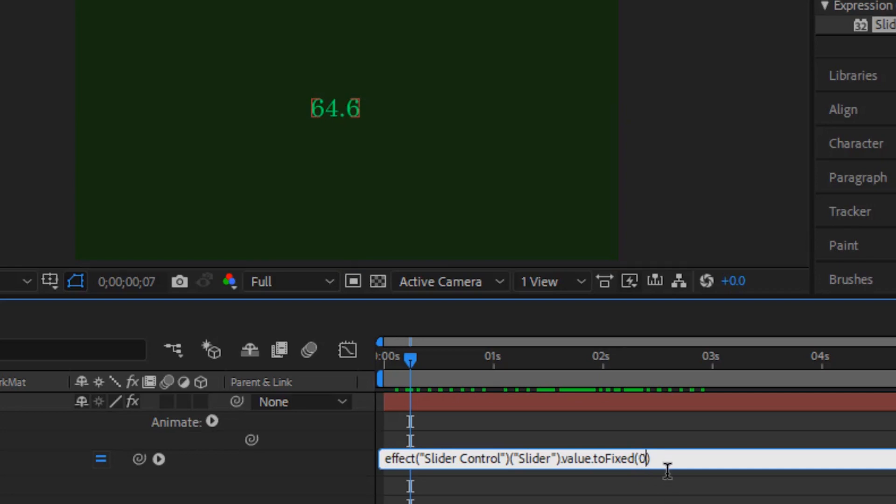
pyautogui.click(638, 439)
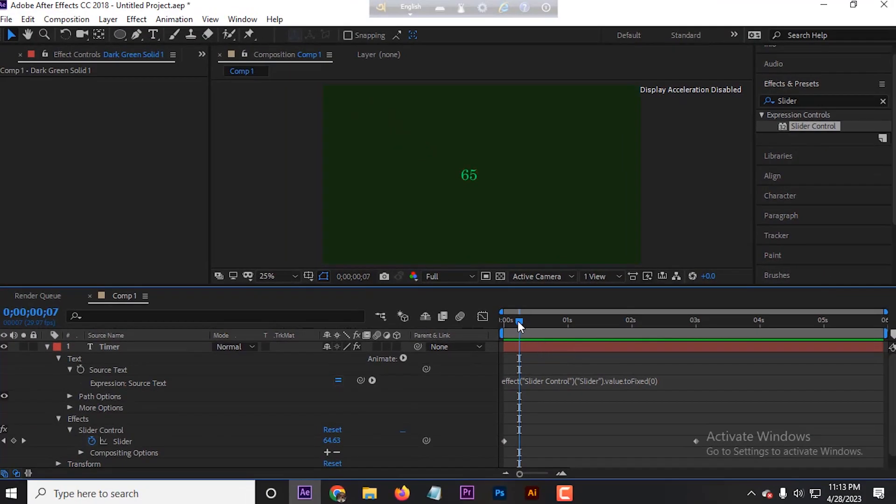
# - Play the whole-number counter from the composition's start and return the playhead near the beginning
pyautogui.moveTo(519, 322); pyautogui.dragTo(463, 321)
pyautogui.press('space')
pyautogui.press('space')
pyautogui.moveTo(631, 322); pyautogui.dragTo(505, 354)
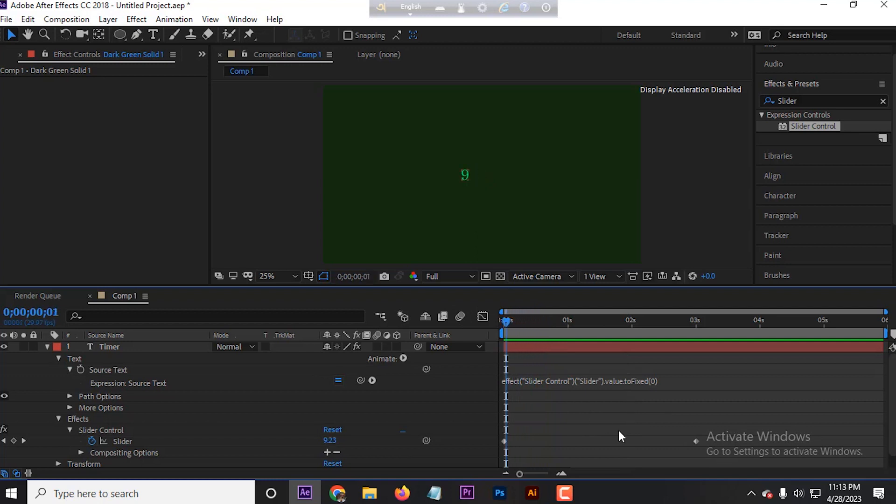
# - Delete the Slider keyframe at 3 seconds
pyautogui.click(695, 441)
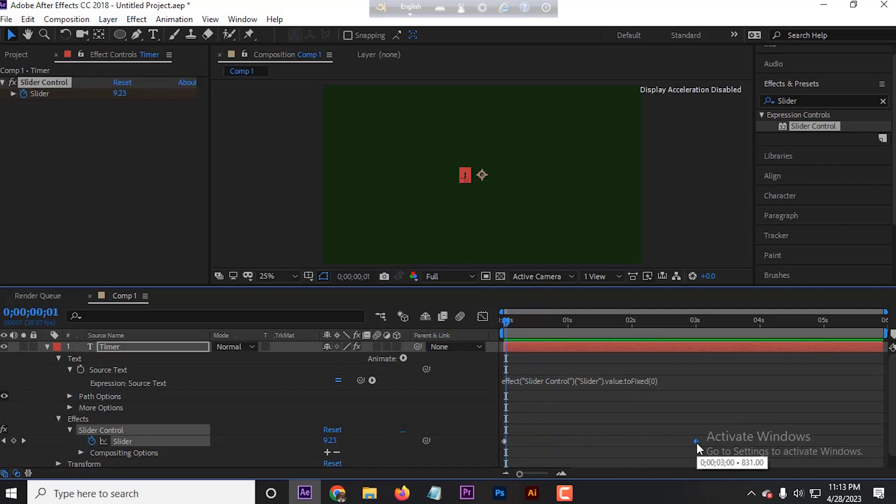
pyautogui.press('Delete')
pyautogui.click(682, 206)
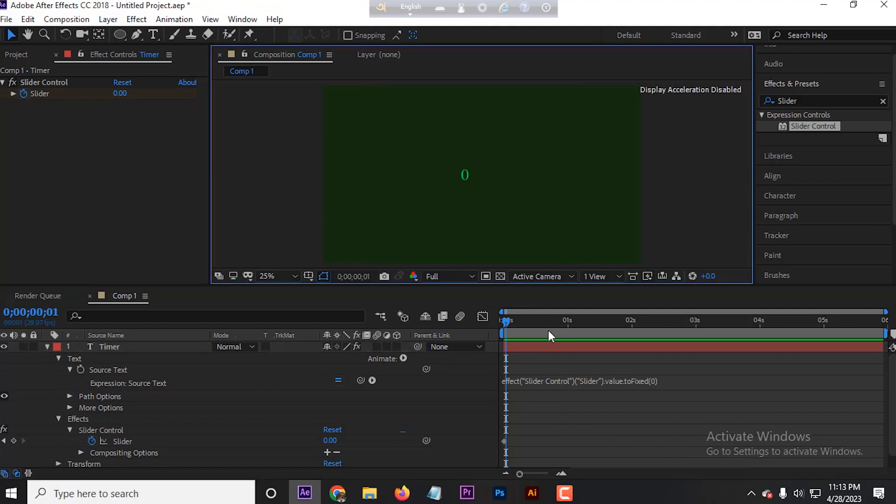
# - Keyframe the Slider at 50 at 1 second and add a keyframe holding that value at 0;00;01;04
pyautogui.moveTo(507, 328); pyautogui.dragTo(499, 328)
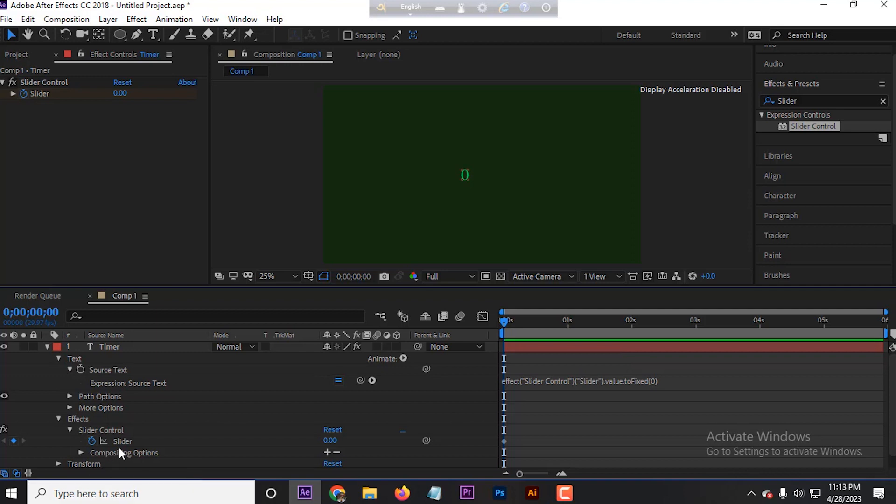
pyautogui.moveTo(502, 323); pyautogui.dragTo(567, 337)
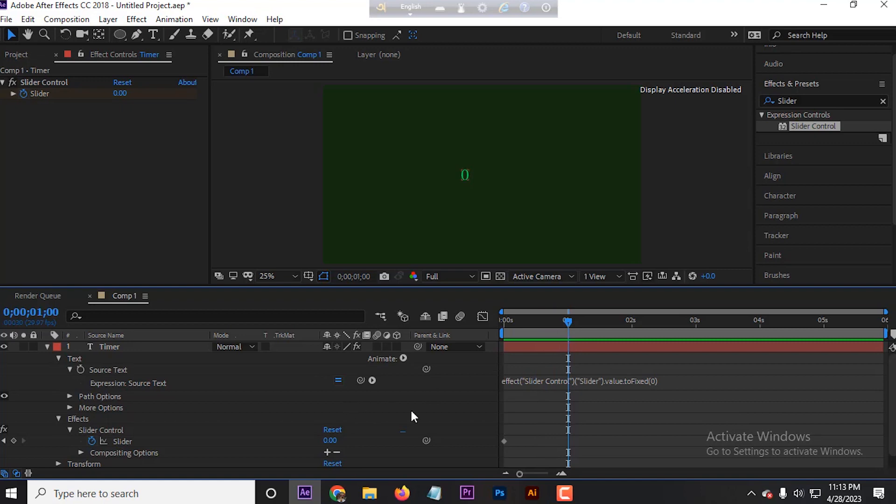
pyautogui.click(330, 442)
pyautogui.write('50')
pyautogui.press('Return')
pyautogui.moveTo(564, 321); pyautogui.dragTo(576, 321)
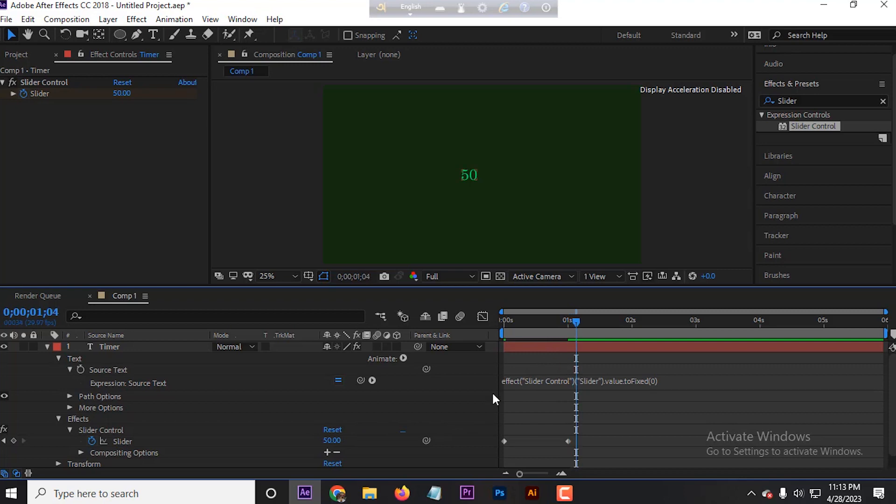
pyautogui.click(14, 440)
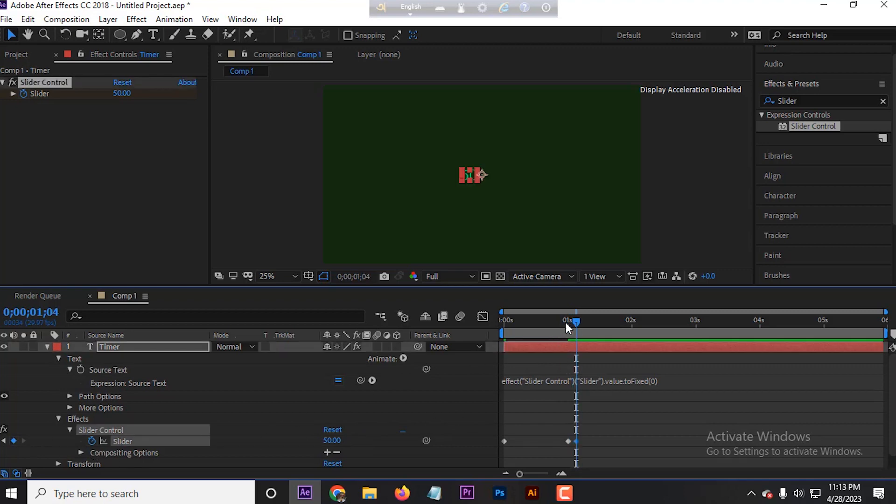
# - Keyframe the Slider at 10 at 2 seconds and add a keyframe holding that value at 0;00;02;03
pyautogui.moveTo(579, 320); pyautogui.dragTo(633, 332)
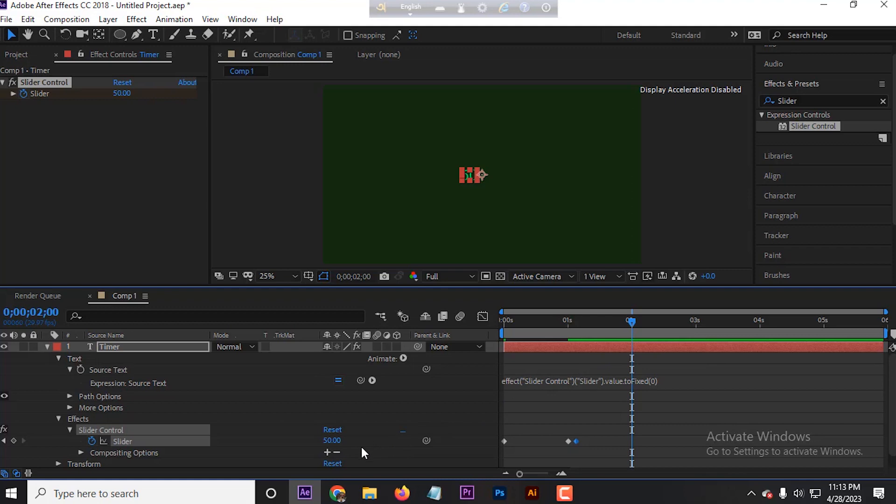
pyautogui.click(331, 443)
pyautogui.write('10')
pyautogui.click(432, 409)
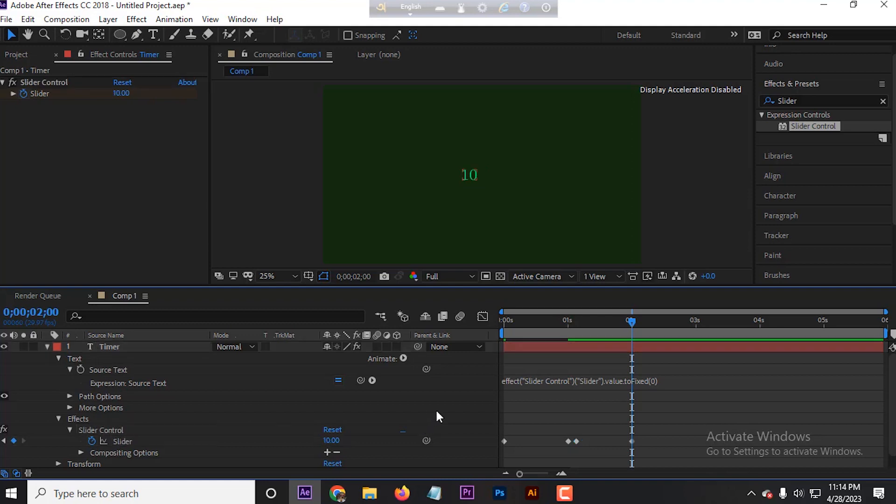
pyautogui.moveTo(632, 320); pyautogui.dragTo(638, 320)
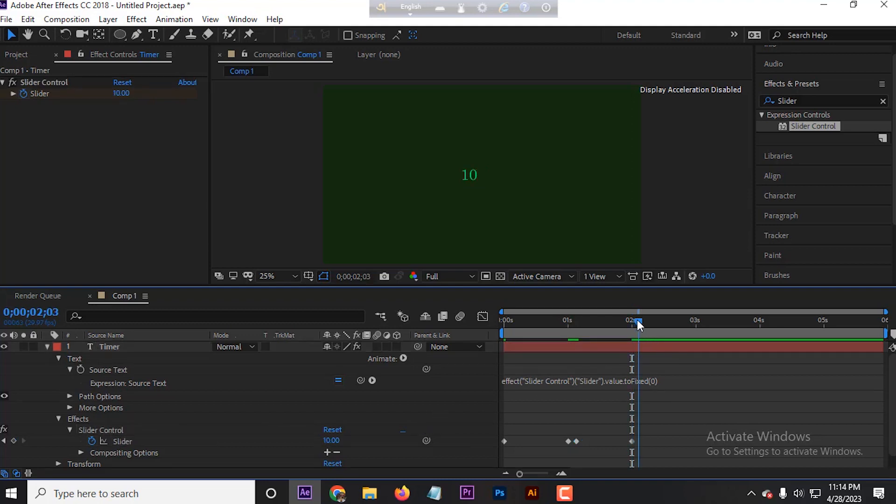
pyautogui.click(13, 441)
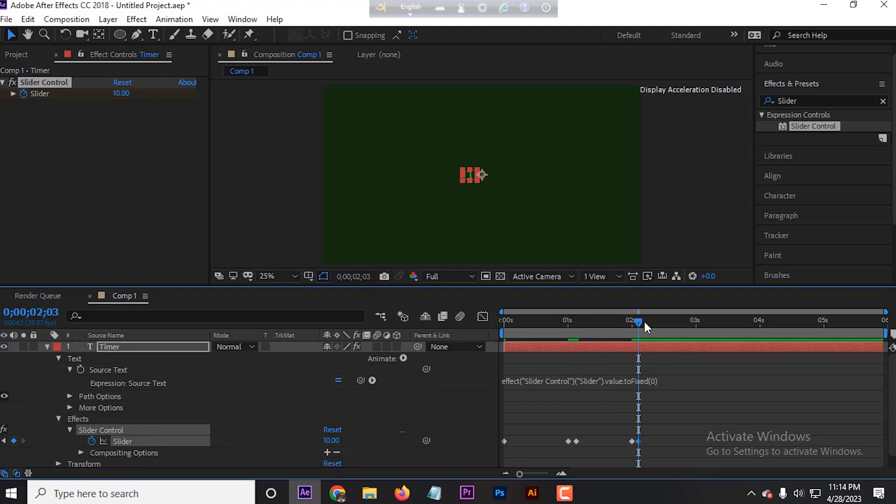
# - Keyframe the Slider at 100 at 3 seconds
pyautogui.moveTo(637, 323); pyautogui.dragTo(695, 338)
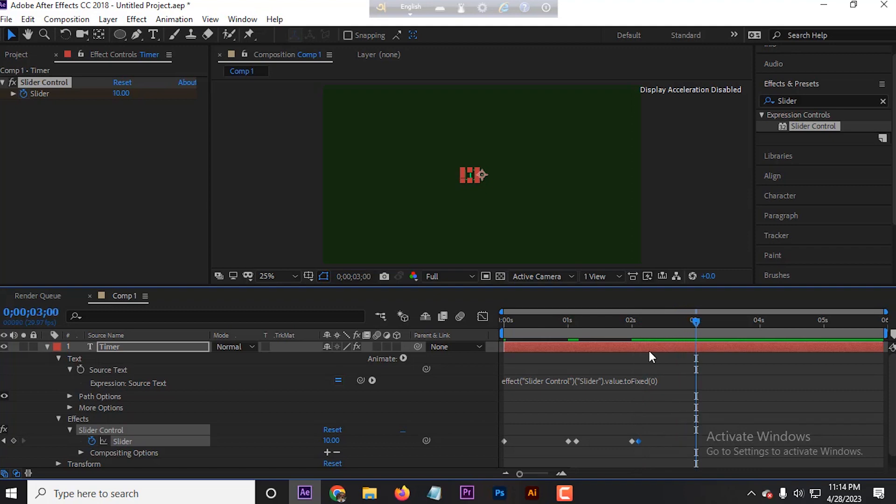
pyautogui.click(332, 441)
pyautogui.write('100')
pyautogui.click(609, 419)
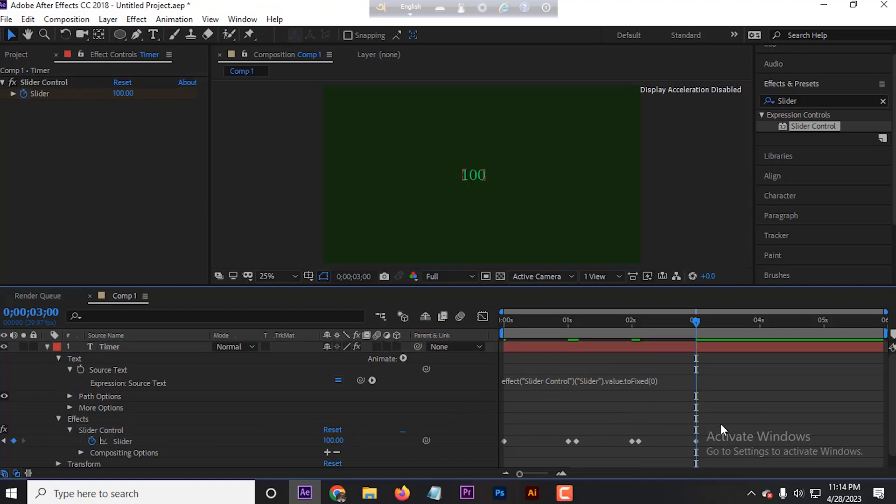
# - Play the counter animation from the composition's start and return the playhead to 3 seconds
pyautogui.moveTo(695, 321); pyautogui.dragTo(498, 331)
pyautogui.press('space')
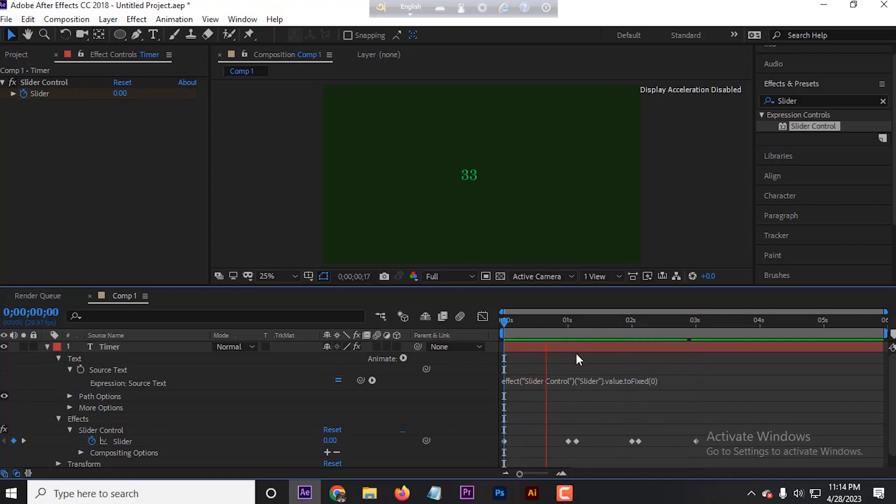
pyautogui.press('space')
pyautogui.click(695, 321)
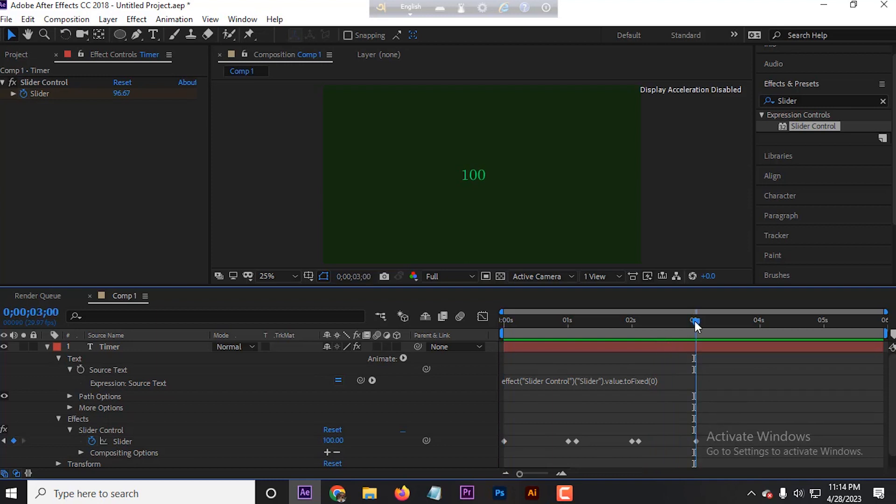
# - Apply Easy Ease to all of the Slider keyframes and preview the eased counter
pyautogui.moveTo(712, 427); pyautogui.dragTo(525, 447)
pyautogui.rightClick(575, 442)
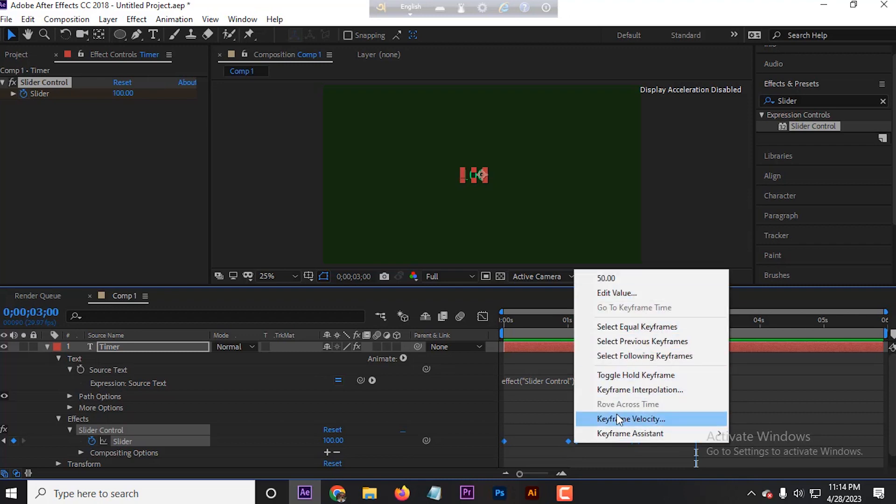
pyautogui.moveTo(620, 434)
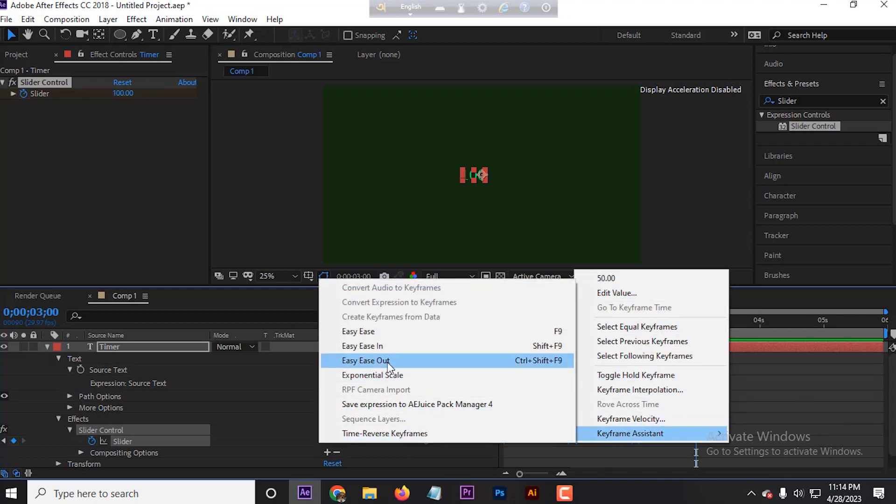
pyautogui.click(388, 335)
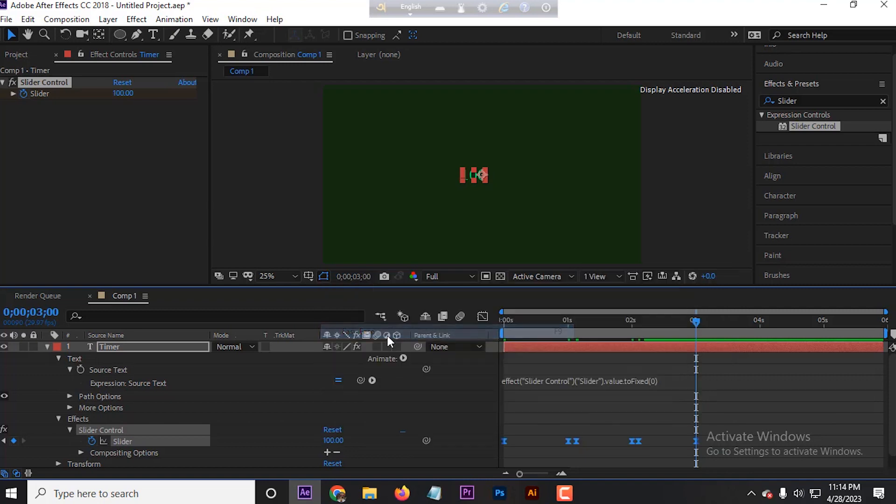
pyautogui.moveTo(690, 322); pyautogui.dragTo(436, 338)
pyautogui.press('space')
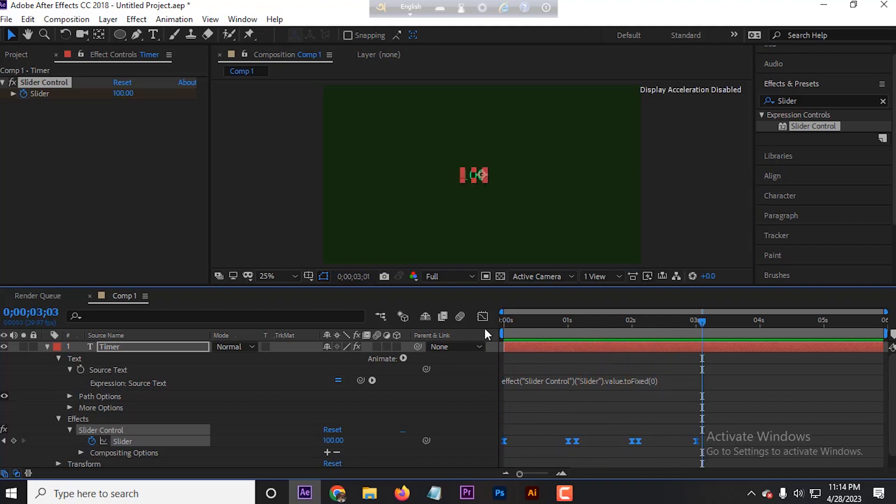
# - Collapse the Timer layer's properties in the timeline and deselect everything
pyautogui.click(255, 237)
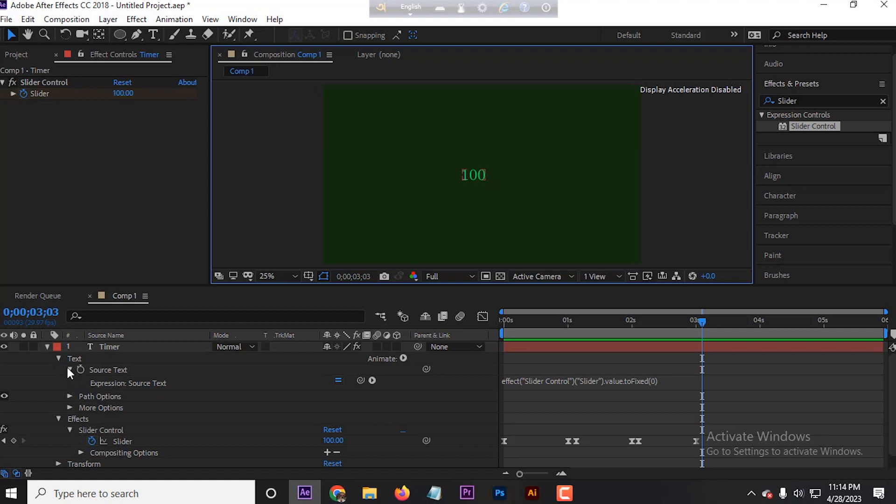
pyautogui.click(56, 358)
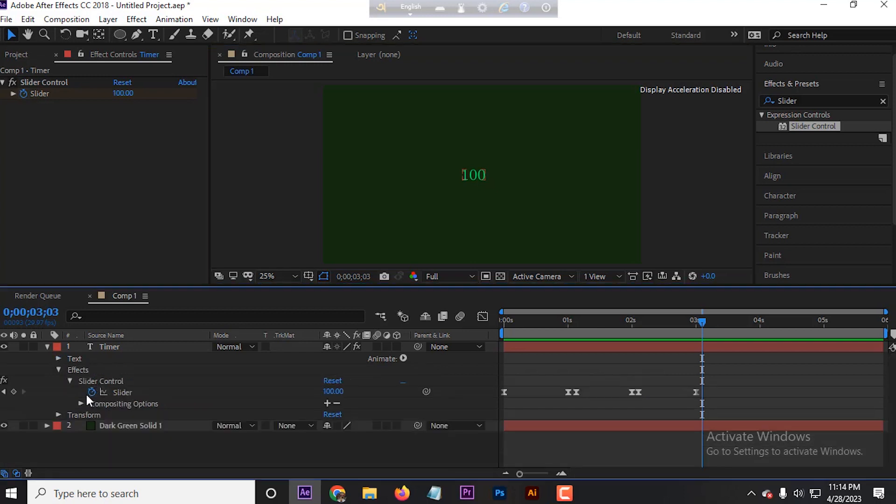
pyautogui.click(47, 346)
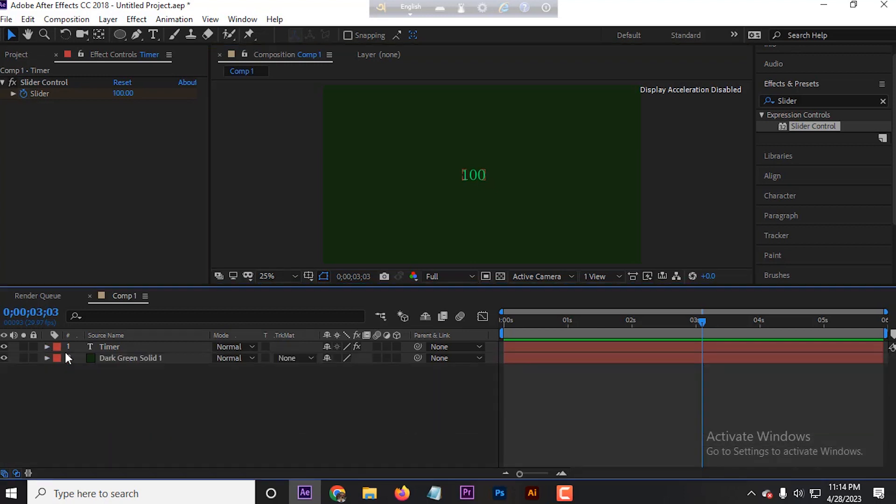
pyautogui.click(257, 211)
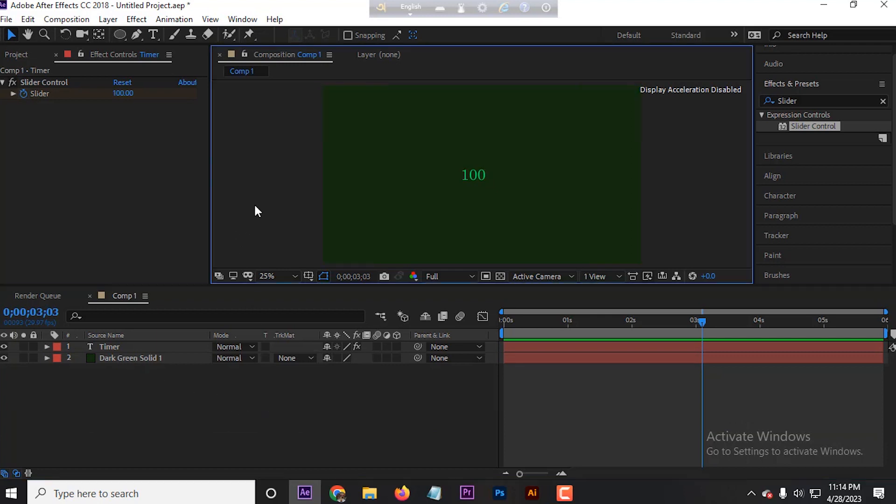
# - Centre the Timer text horizontally in the composition
pyautogui.click(476, 180)
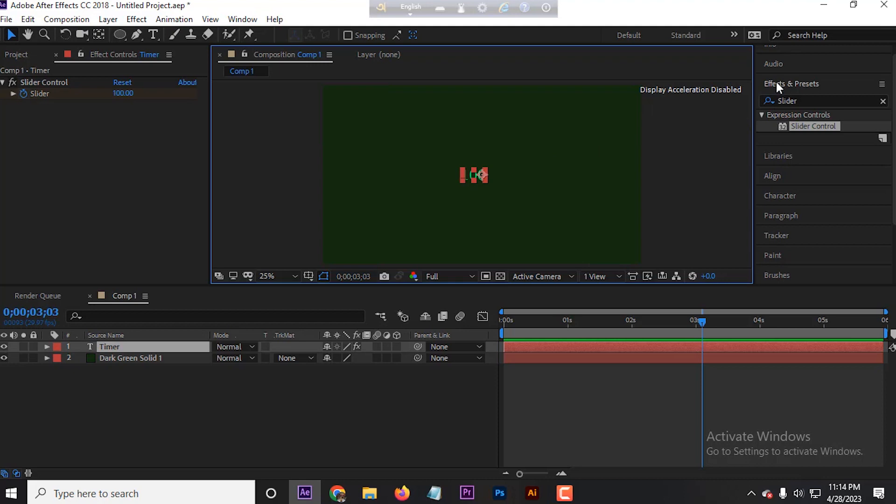
pyautogui.click(767, 176)
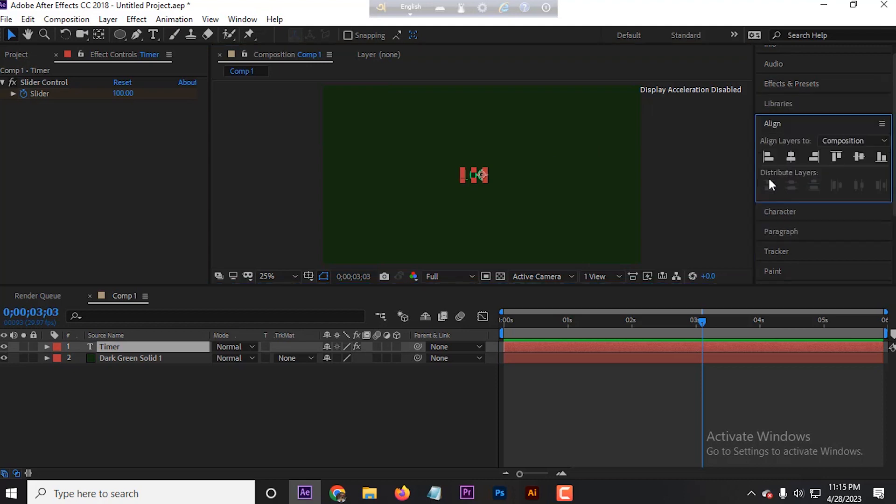
pyautogui.click(790, 158)
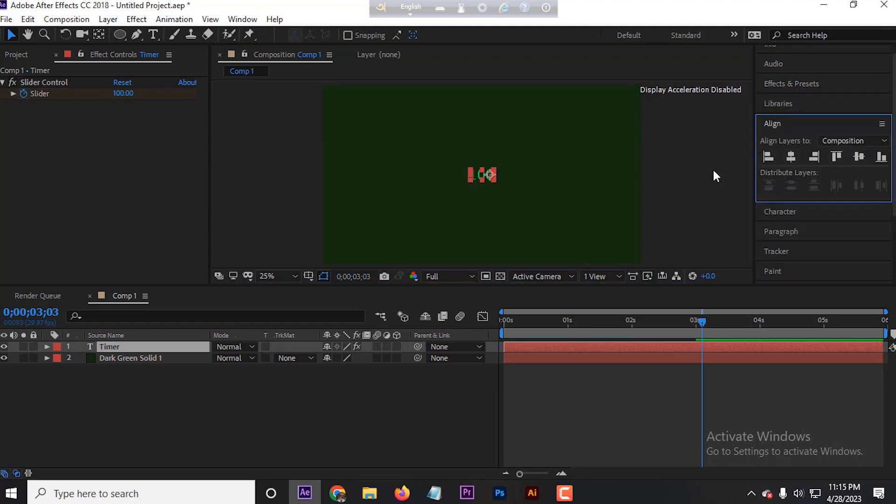
# - Draw an unfilled circle with a green 80 px stroke around the counter and centre it horizontally and vertically in the composition
pyautogui.click(299, 143)
pyautogui.click(120, 35)
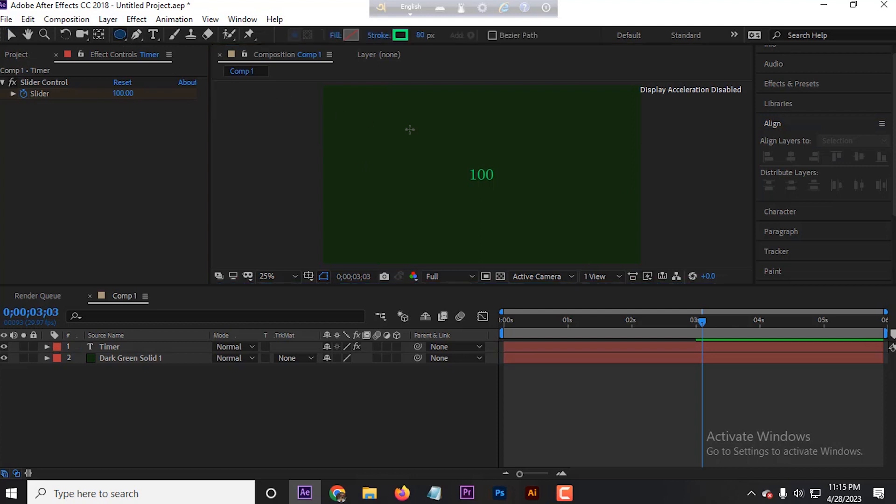
pyautogui.moveTo(438, 138)
pyautogui.mouseDown()
pyautogui.moveTo(523, 223)
pyautogui.moveTo(519, 206)
pyautogui.mouseUp()
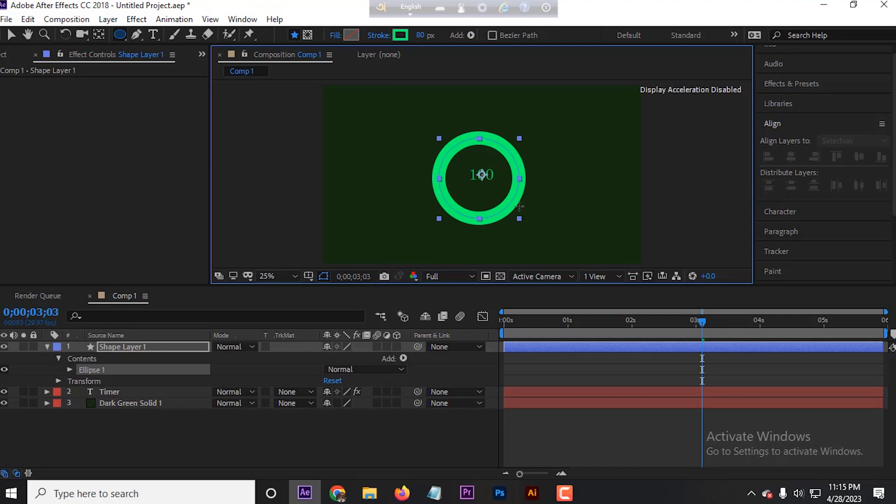
pyautogui.moveTo(519, 206); pyautogui.dragTo(518, 206)
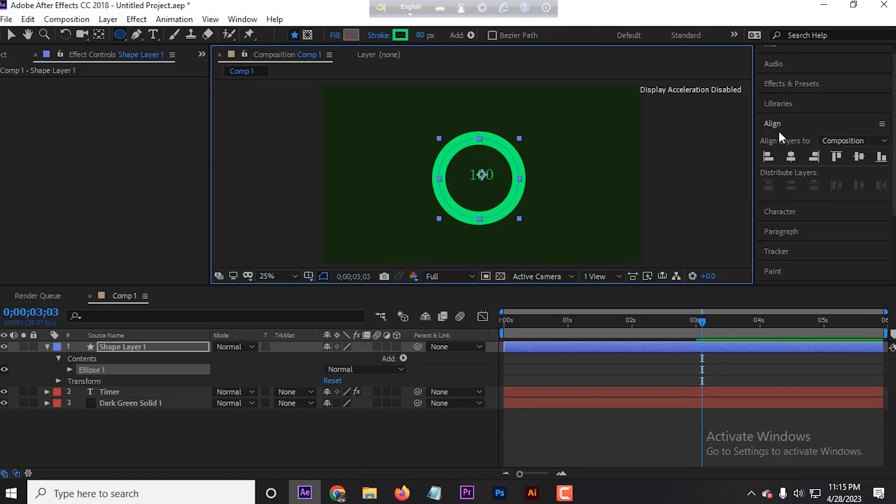
pyautogui.click(790, 157)
pyautogui.click(859, 157)
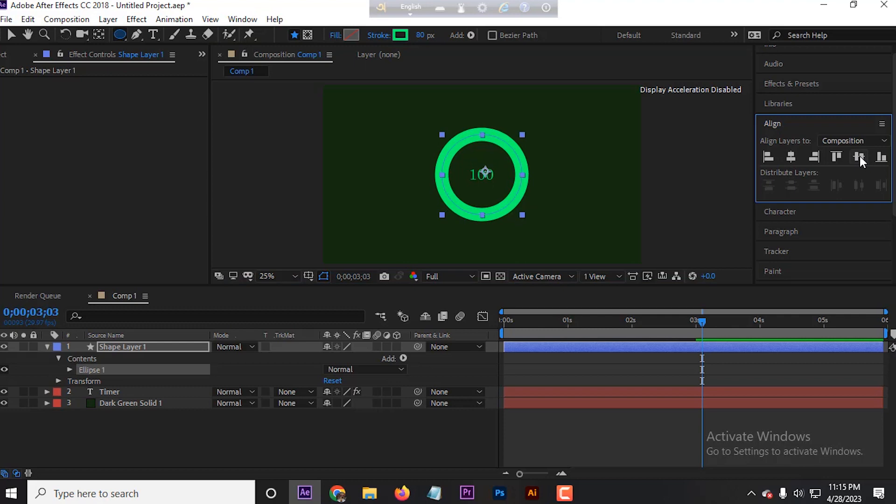
pyautogui.click(11, 35)
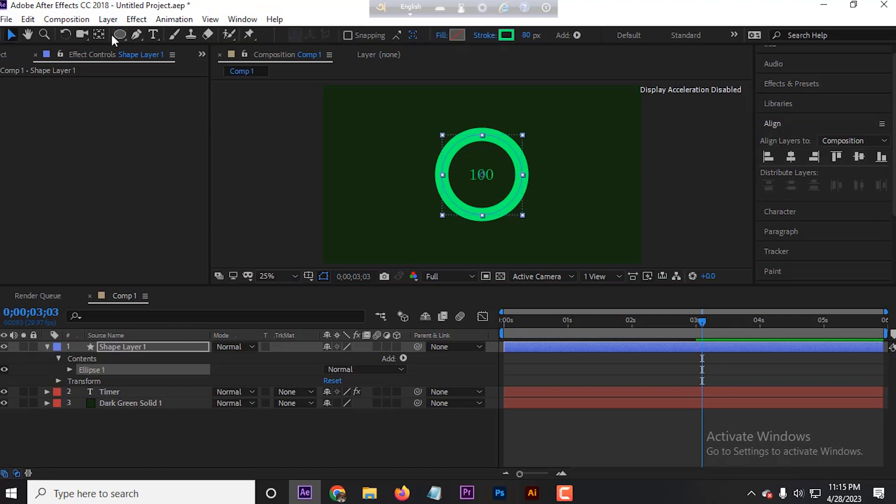
pyautogui.click(99, 34)
pyautogui.click(260, 171)
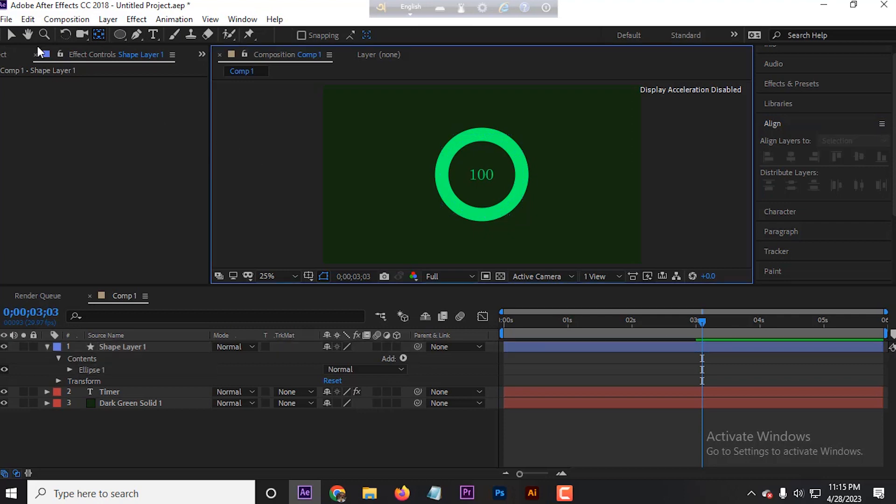
pyautogui.click(11, 35)
pyautogui.click(441, 184)
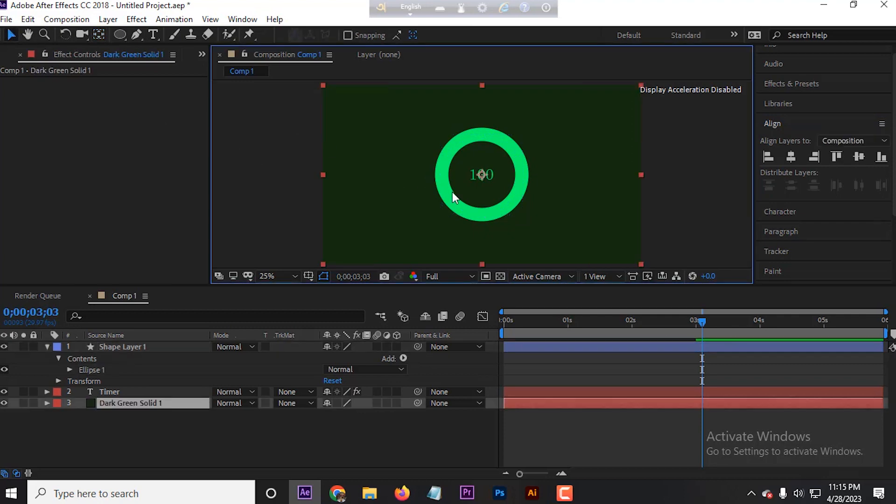
pyautogui.click(111, 346)
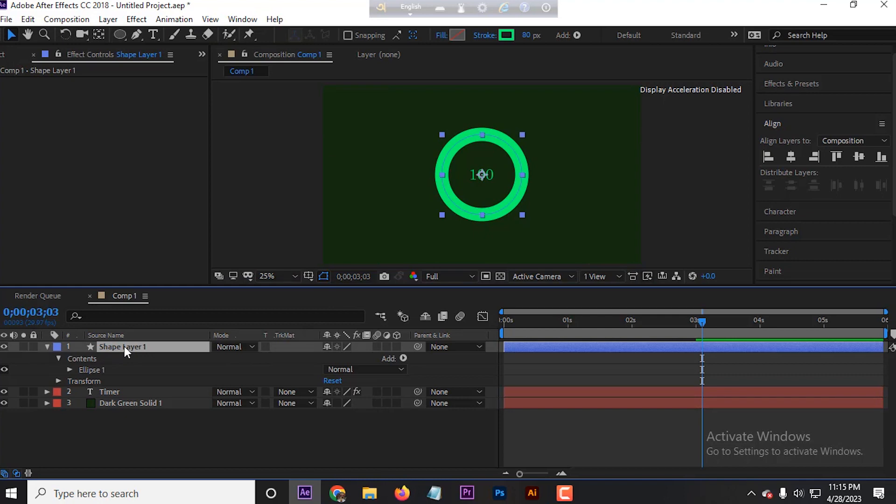
pyautogui.click(245, 180)
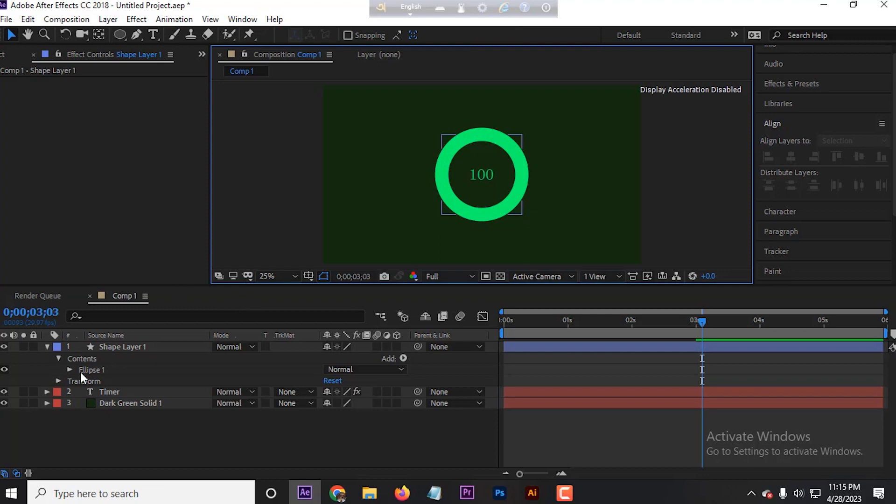
pyautogui.click(46, 346)
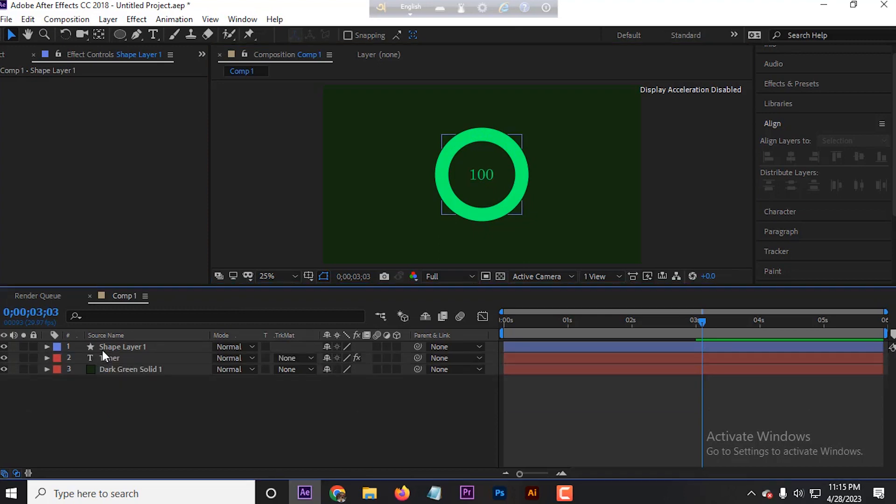
# - Add a dash to the Stroke 1 settings of Ellipse 1 in Shape Layer 1 and inspect the ring up close
pyautogui.click(102, 349)
pyautogui.click(47, 346)
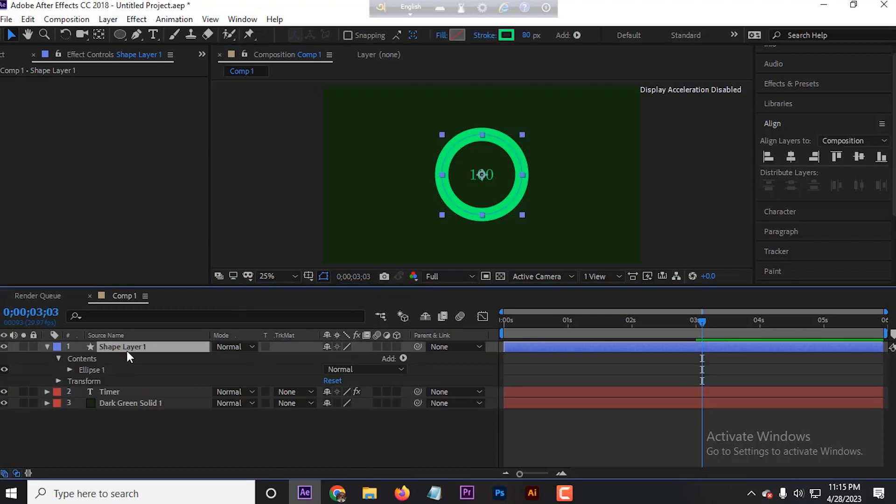
pyautogui.click(68, 368)
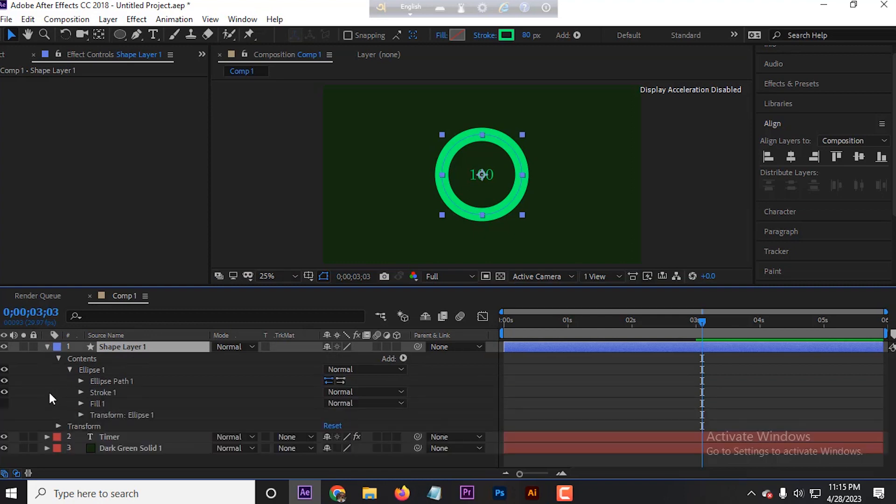
pyautogui.click(105, 381)
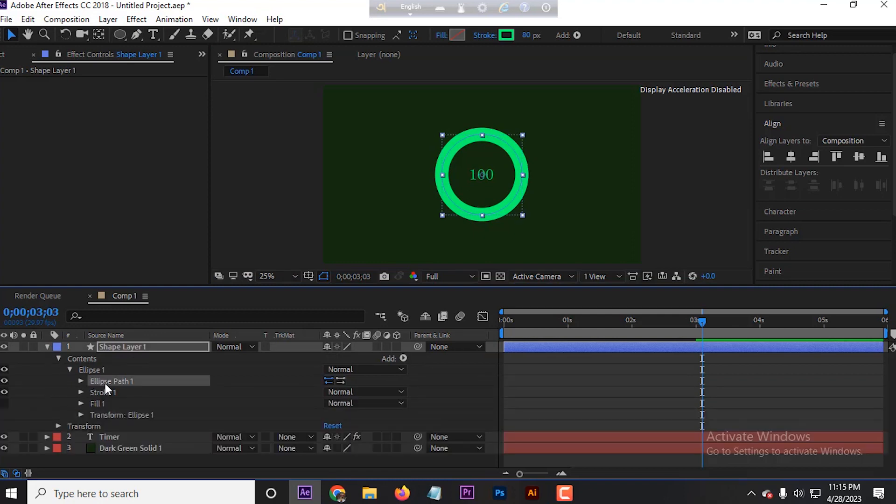
pyautogui.click(100, 403)
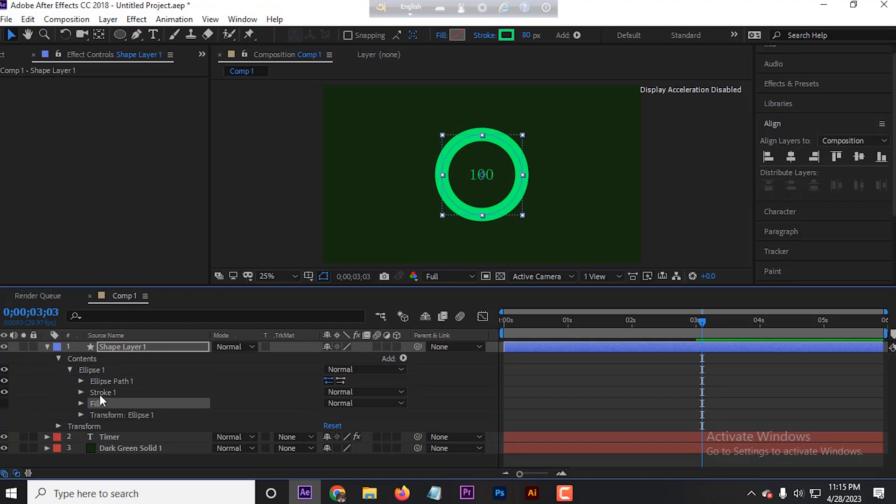
pyautogui.click(99, 393)
pyautogui.click(82, 392)
pyautogui.scroll(-1, 150, 410)
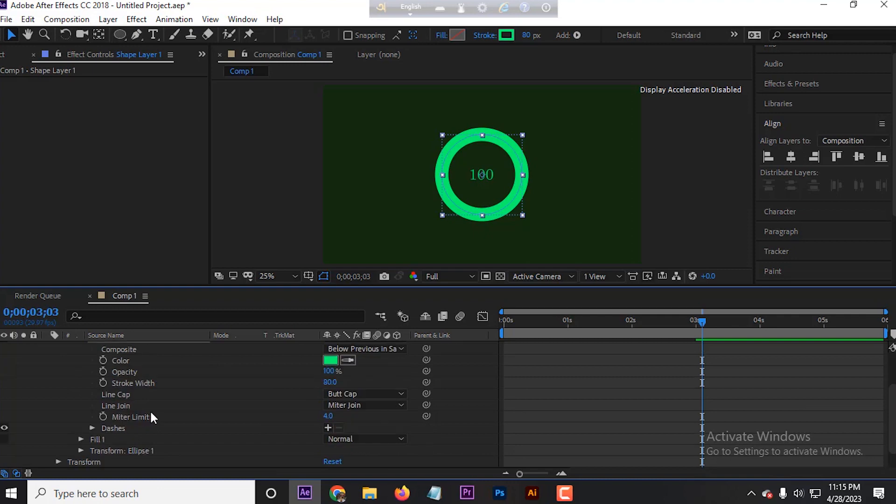
pyautogui.click(327, 428)
pyautogui.scroll(2, 454, 218)
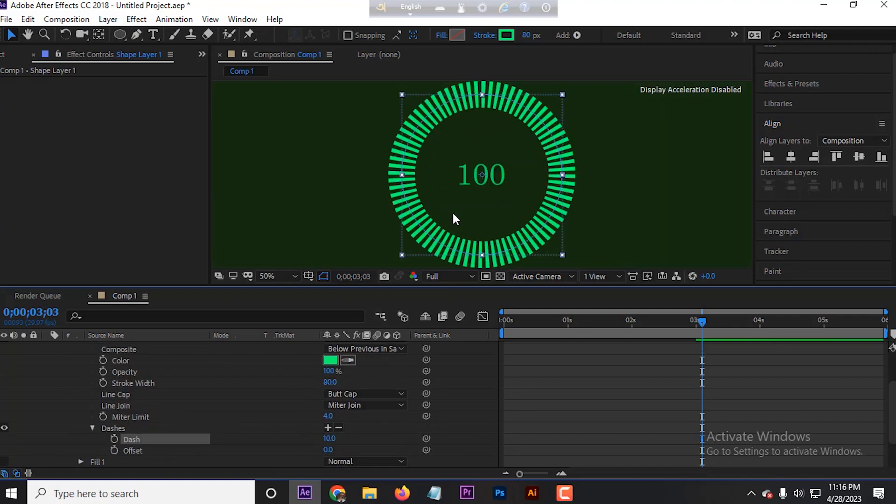
# - Try a Dash value of 152 on the ring's stroke and undo the change
pyautogui.scroll(1, 453, 214)
pyautogui.scroll(-2, 453, 214)
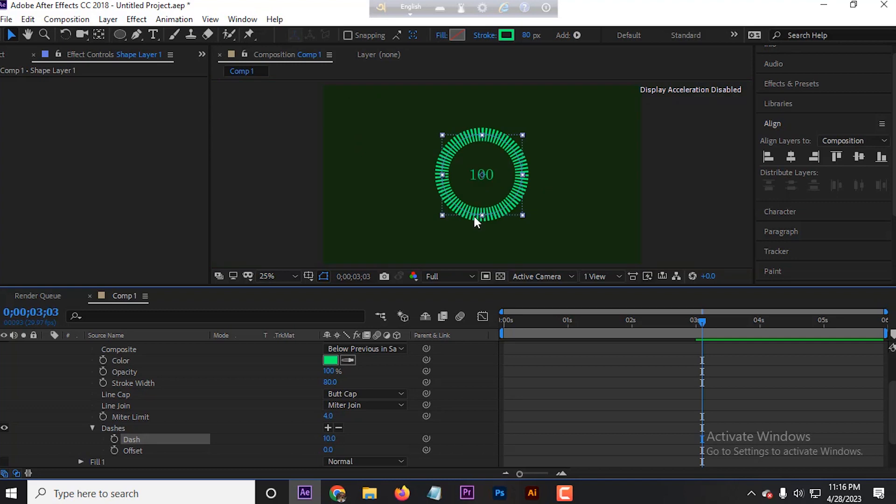
pyautogui.click(687, 212)
pyautogui.scroll(2, 110, 401)
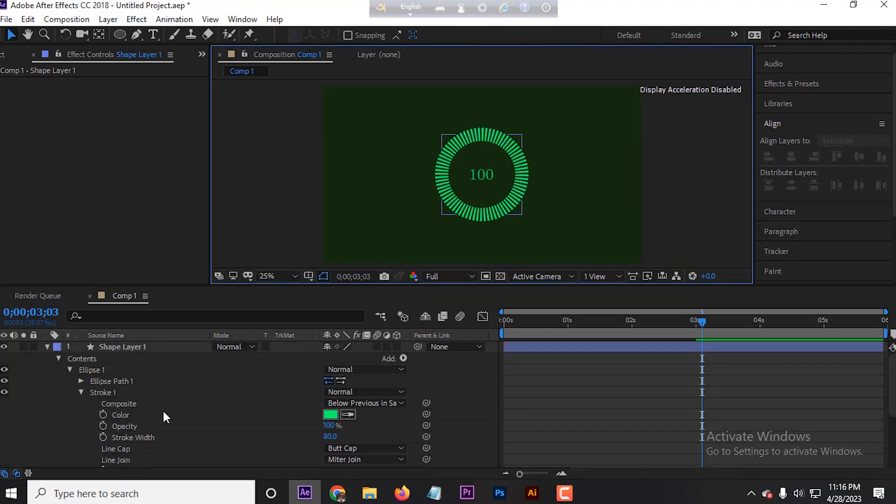
pyautogui.scroll(-1, 164, 410)
pyautogui.scroll(-1, 165, 409)
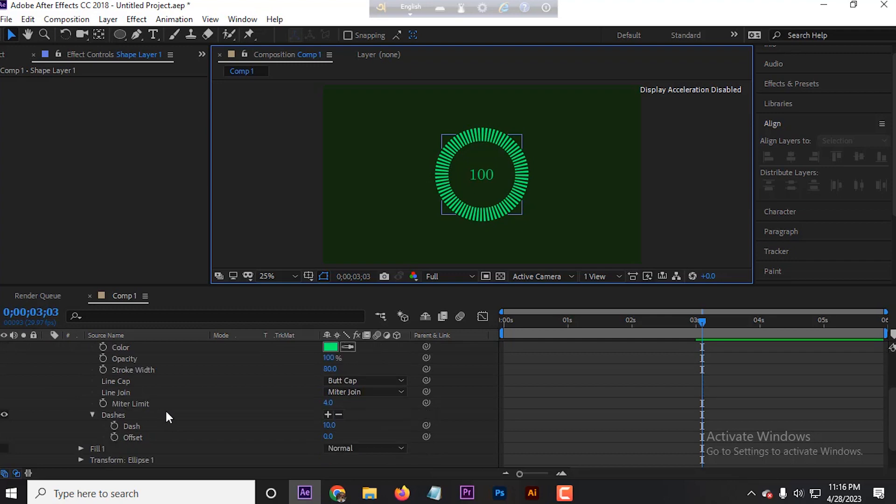
pyautogui.moveTo(326, 425); pyautogui.dragTo(386, 427)
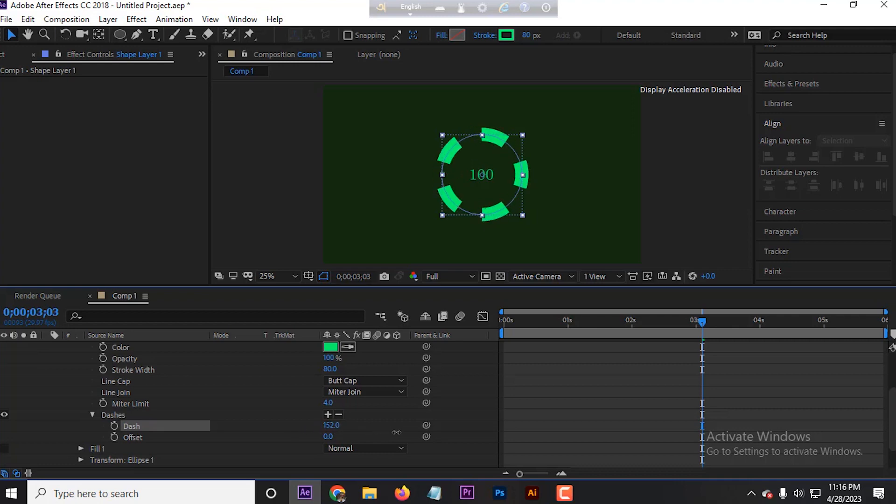
pyautogui.hotkey('ctrl', 'z')
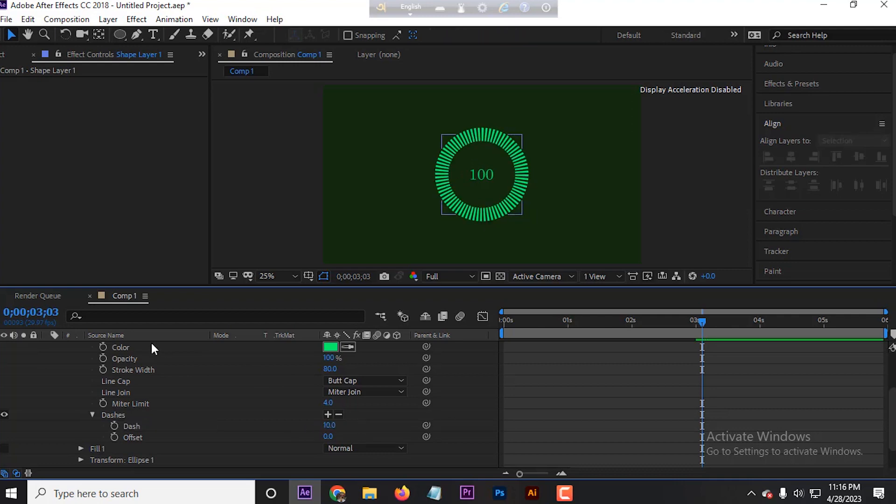
# - Try a dash Offset of about 21 on the ring's stroke and revert it
pyautogui.scroll(3, 159, 379)
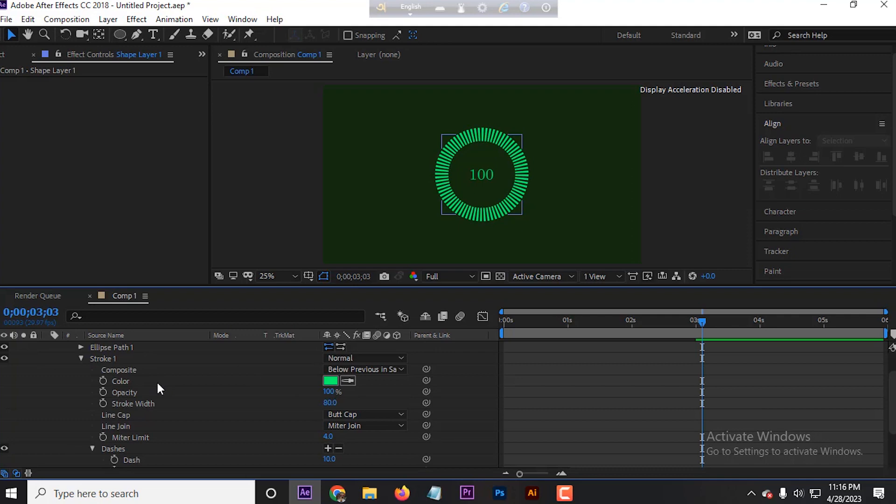
pyautogui.scroll(-4, 197, 411)
pyautogui.moveTo(328, 404)
pyautogui.mouseDown()
pyautogui.moveTo(397, 406)
pyautogui.moveTo(338, 407)
pyautogui.mouseUp()
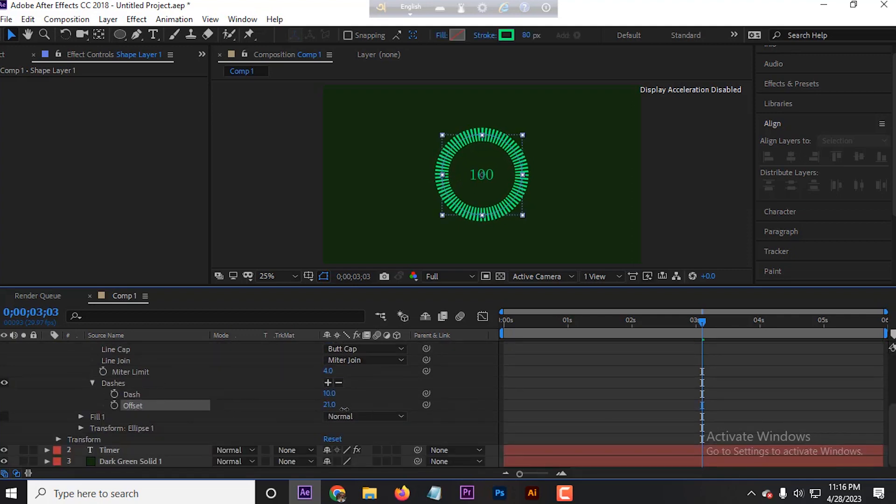
pyautogui.click(302, 411)
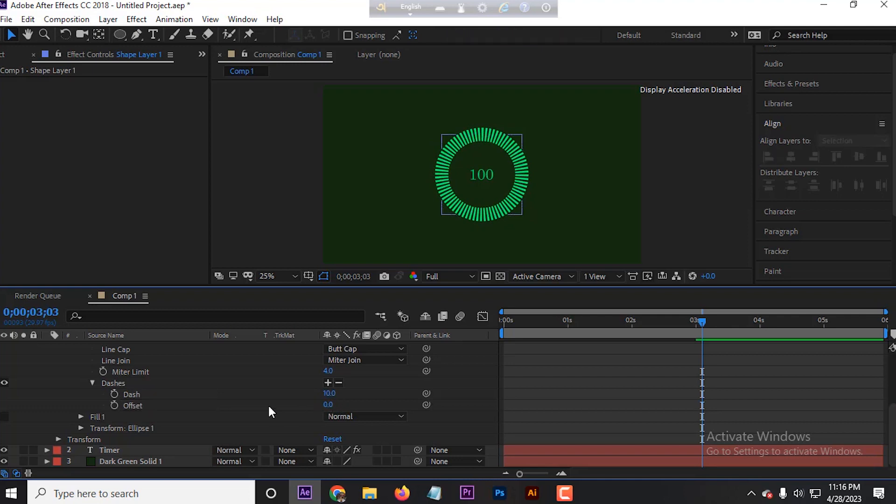
# - Collapse the Dashes and Stroke 1 settings and add Trim Paths to Shape Layer 1
pyautogui.scroll(1, 256, 404)
pyautogui.click(91, 417)
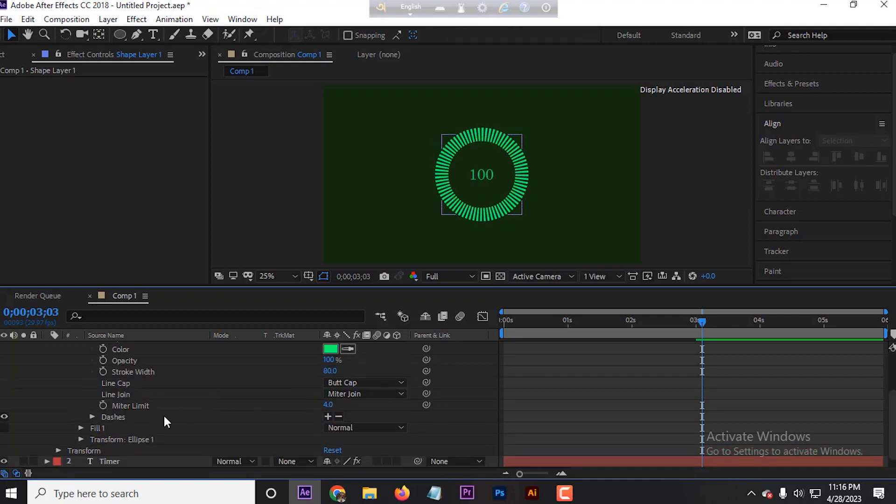
pyautogui.scroll(2, 164, 416)
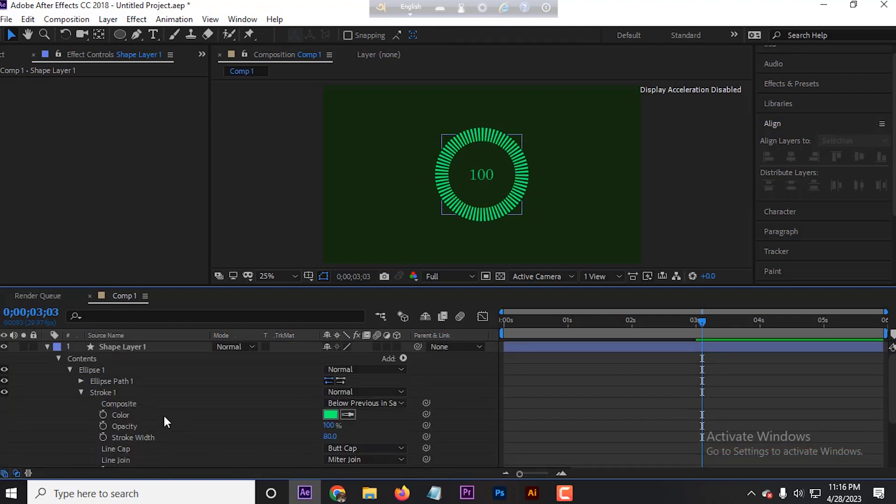
pyautogui.click(81, 392)
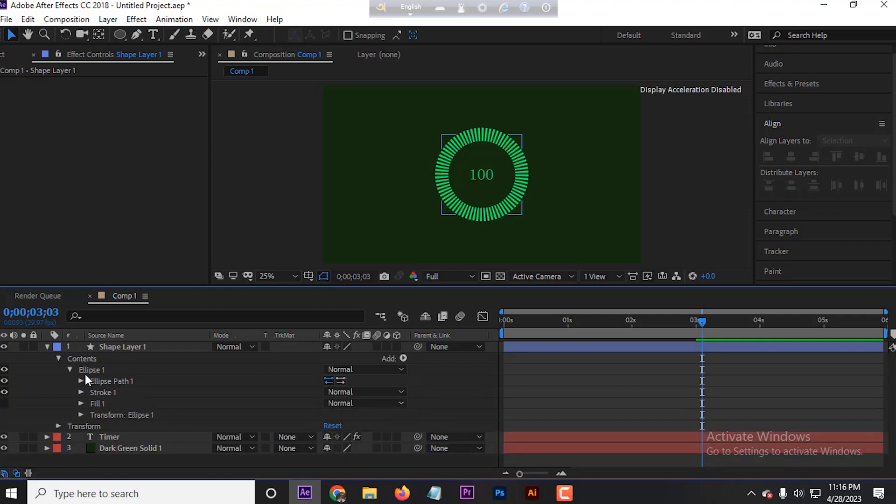
pyautogui.click(404, 358)
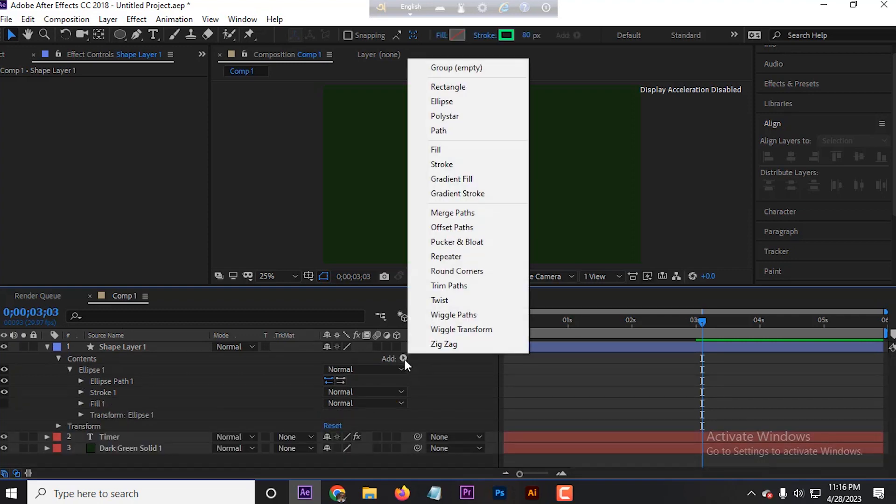
pyautogui.click(448, 284)
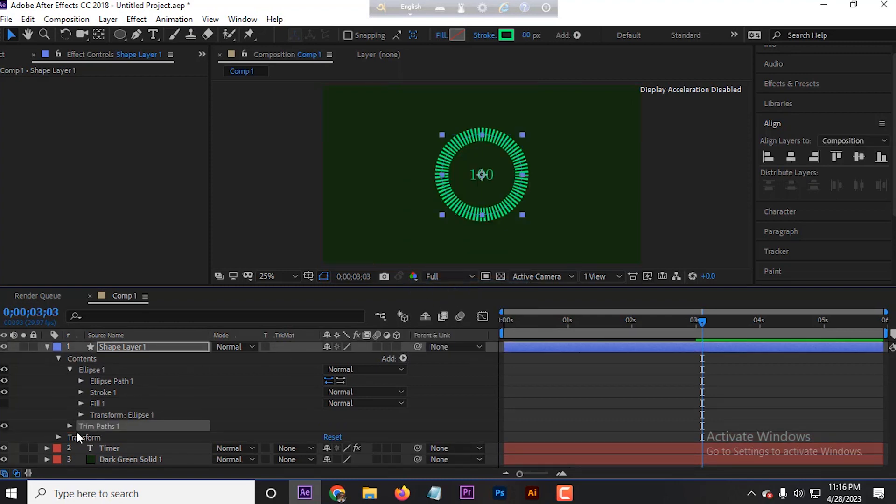
# - Collapse Ellipse 1 in Shape Layer 1 and expand the Trim Paths 1 properties
pyautogui.click(61, 356)
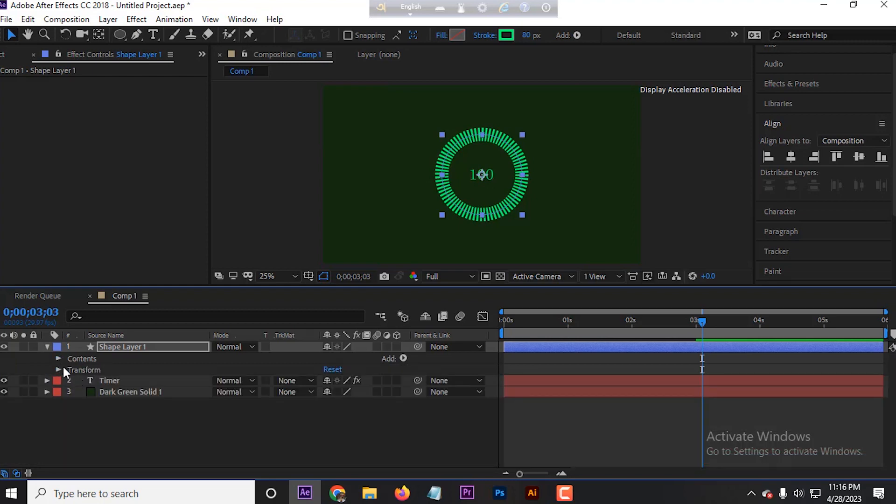
pyautogui.click(58, 360)
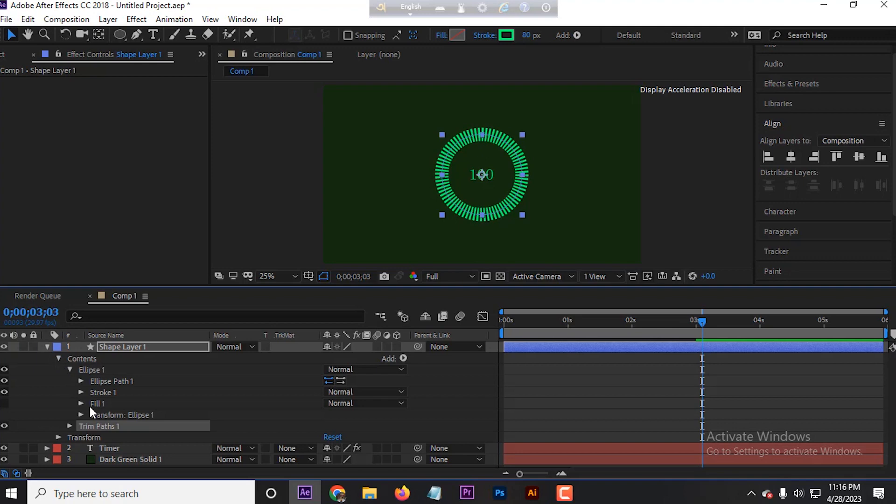
pyautogui.click(69, 369)
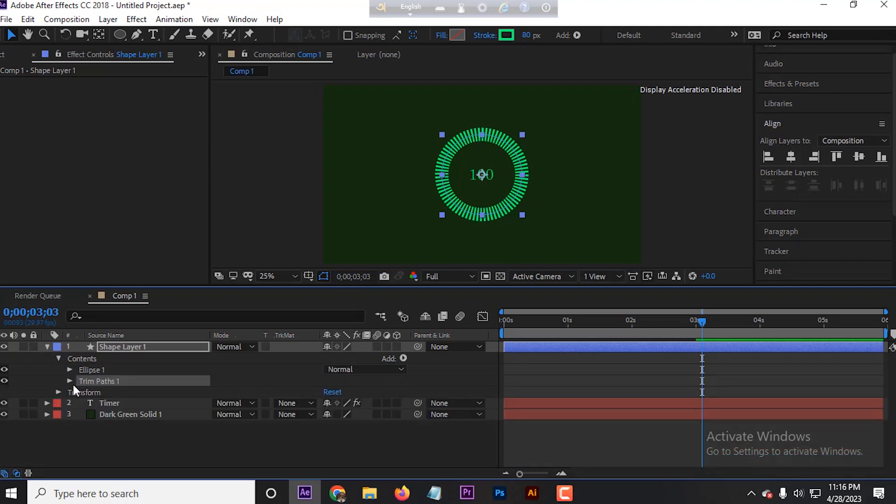
pyautogui.click(70, 381)
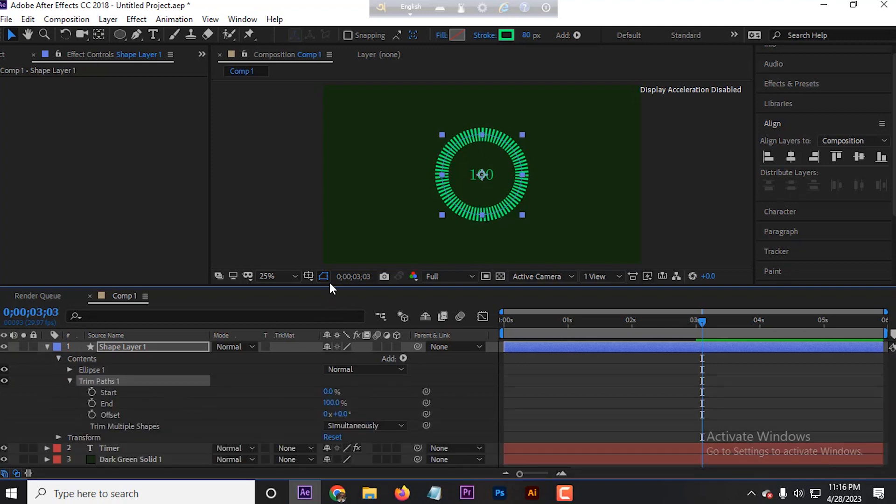
# - Make the timeline area taller and reveal the Timer layer's Slider Control keyframes
pyautogui.moveTo(327, 287); pyautogui.dragTo(326, 261)
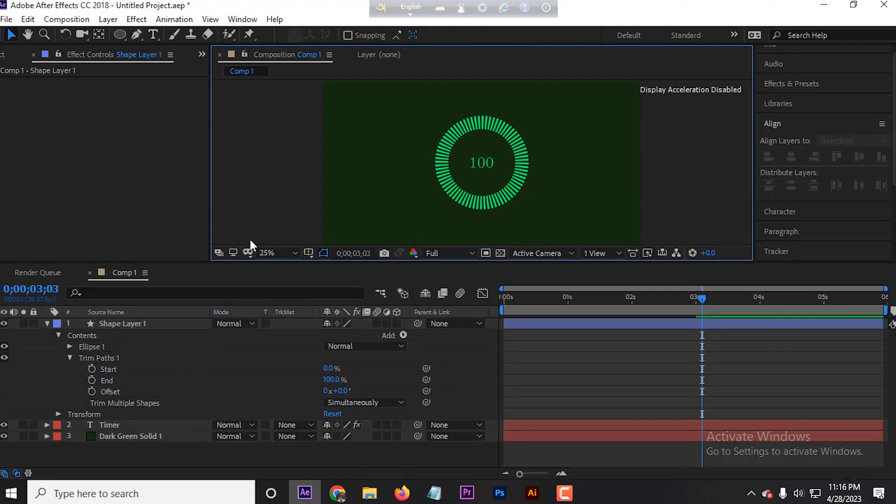
pyautogui.click(129, 424)
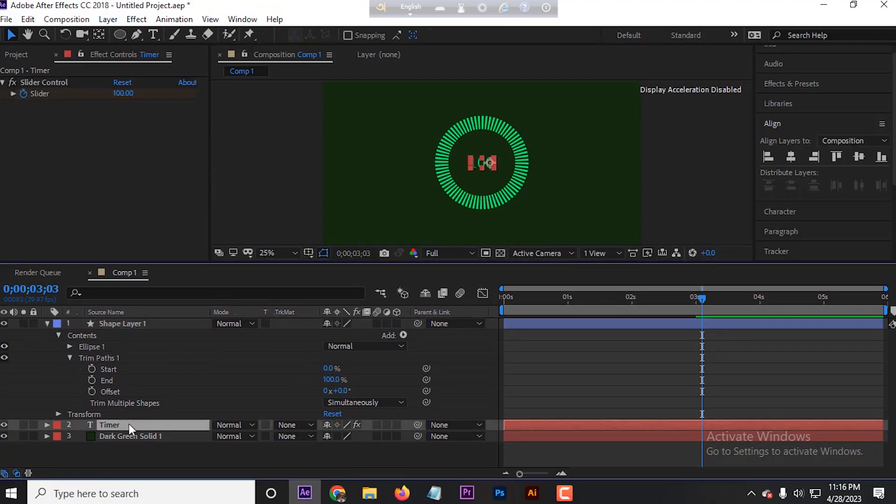
pyautogui.press('e')
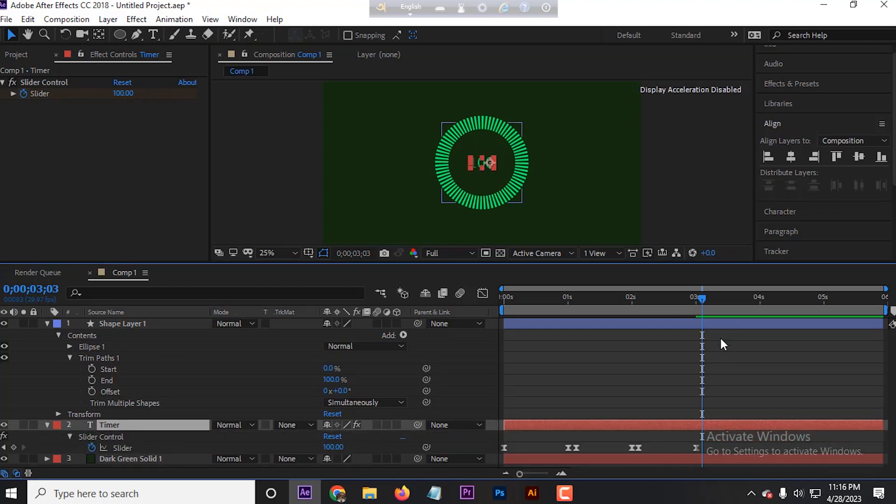
# - Set the Trim Paths 1 End to 0% at 0;00;00;00 and enable keyframing for it
pyautogui.moveTo(636, 296); pyautogui.dragTo(505, 328)
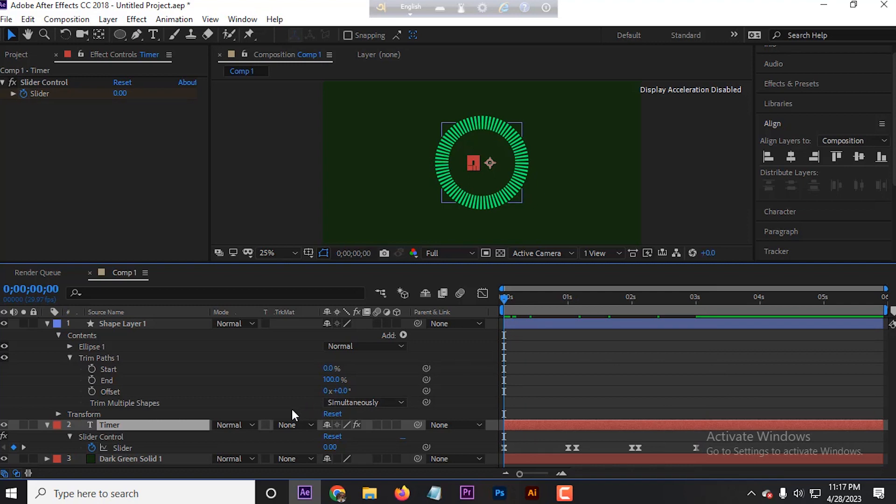
pyautogui.moveTo(333, 384); pyautogui.dragTo(264, 380)
pyautogui.click(265, 381)
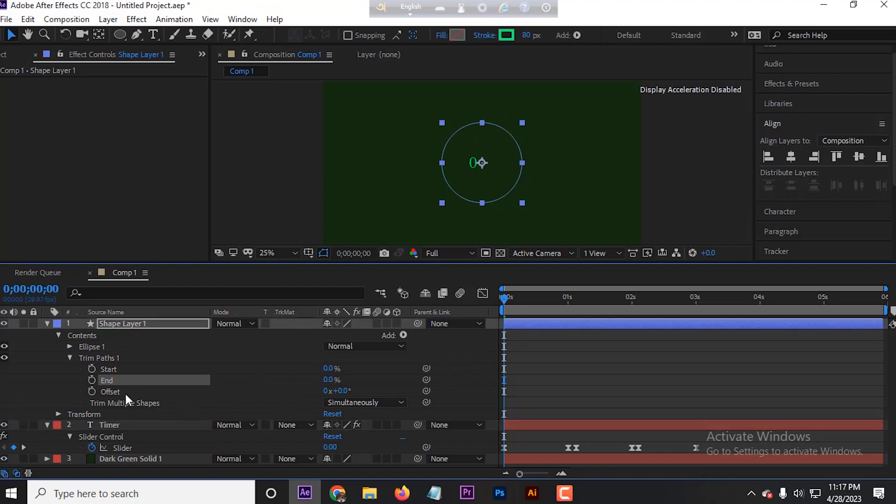
pyautogui.click(91, 379)
# - Keyframe the Trim Paths 1 End at 50% at 0;00;01;00 and hold that value with another keyframe at 0;00;01;04
pyautogui.moveTo(503, 302); pyautogui.dragTo(568, 315)
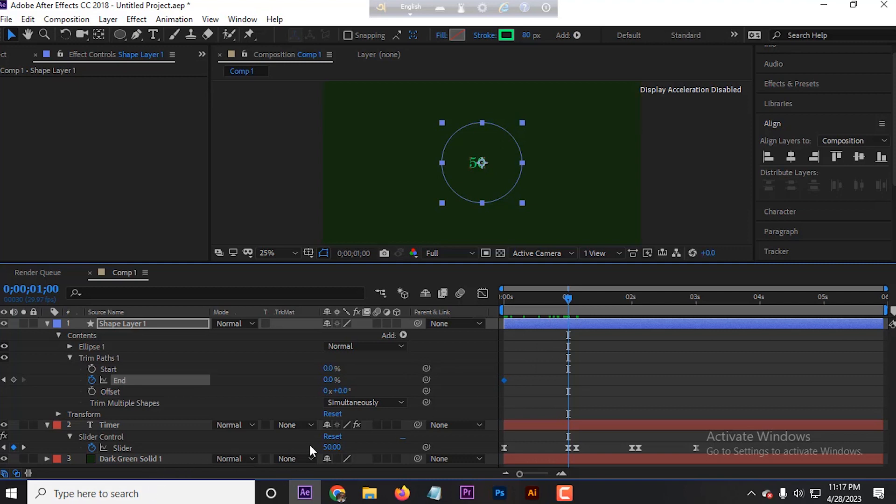
pyautogui.click(328, 380)
pyautogui.write('50')
pyautogui.click(443, 380)
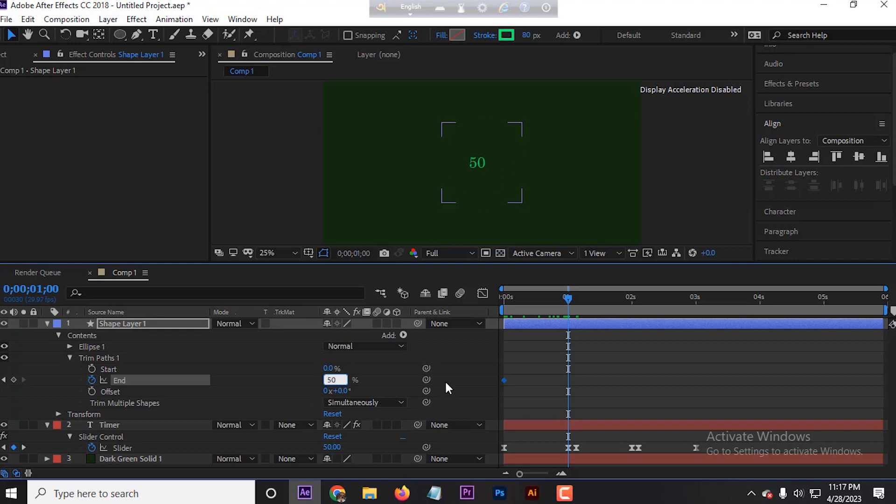
pyautogui.moveTo(568, 301); pyautogui.dragTo(578, 300)
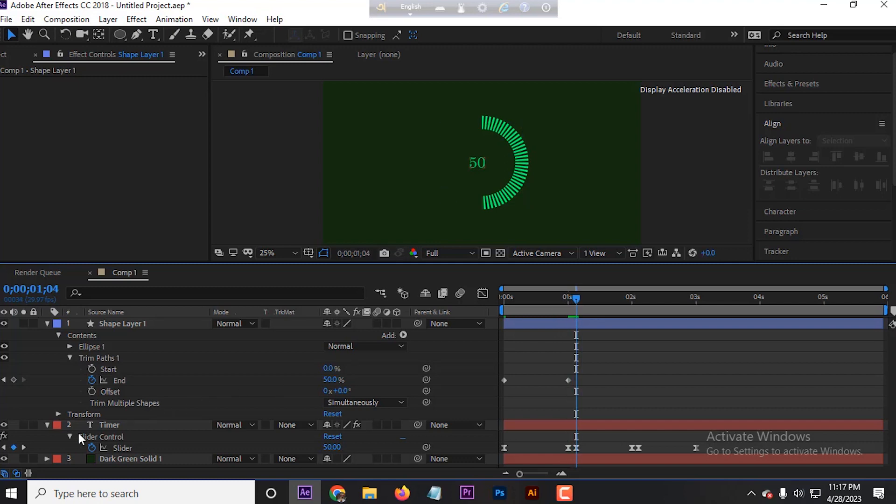
pyautogui.click(14, 380)
# - Keyframe the Trim Paths 1 End at 10% at 0;00;02;00 and hold that value with another keyframe at 0;00;02;03
pyautogui.moveTo(576, 300); pyautogui.dragTo(632, 312)
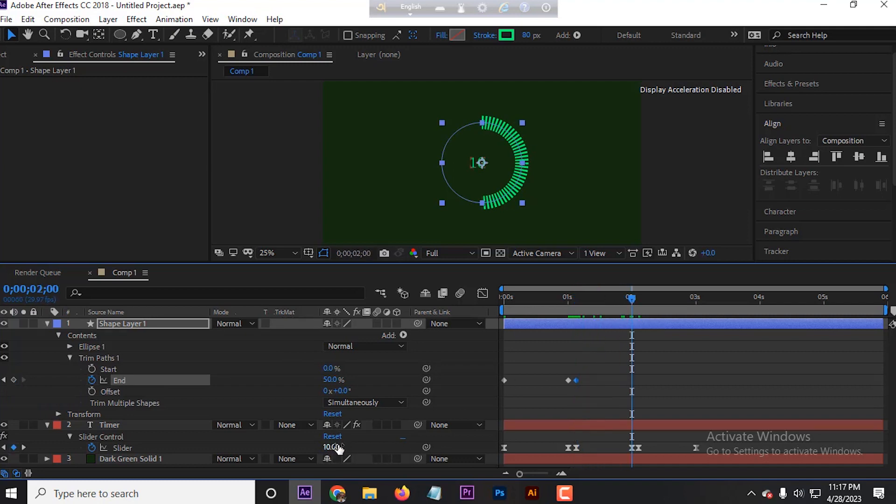
pyautogui.click(330, 381)
pyautogui.write('10')
pyautogui.click(603, 380)
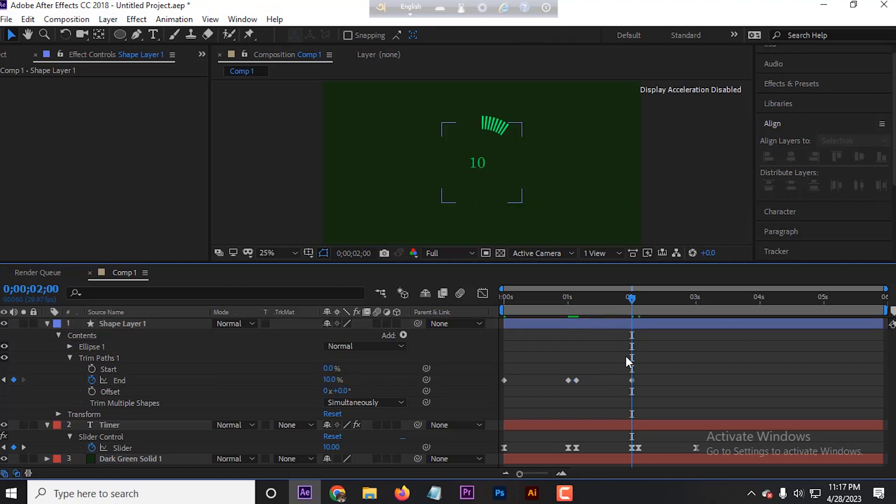
pyautogui.moveTo(633, 301); pyautogui.dragTo(638, 298)
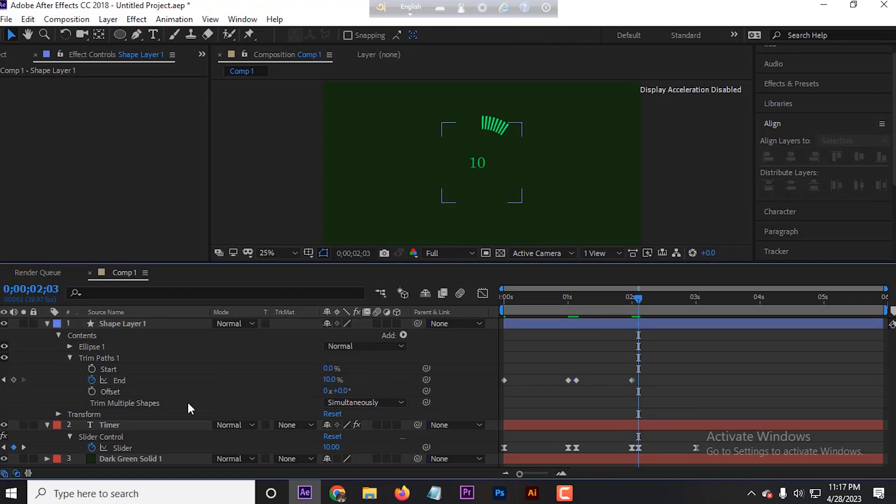
pyautogui.click(13, 379)
# - Keyframe the Trim Paths 1 End at 100% at 0;00;03;00
pyautogui.moveTo(642, 299); pyautogui.dragTo(696, 310)
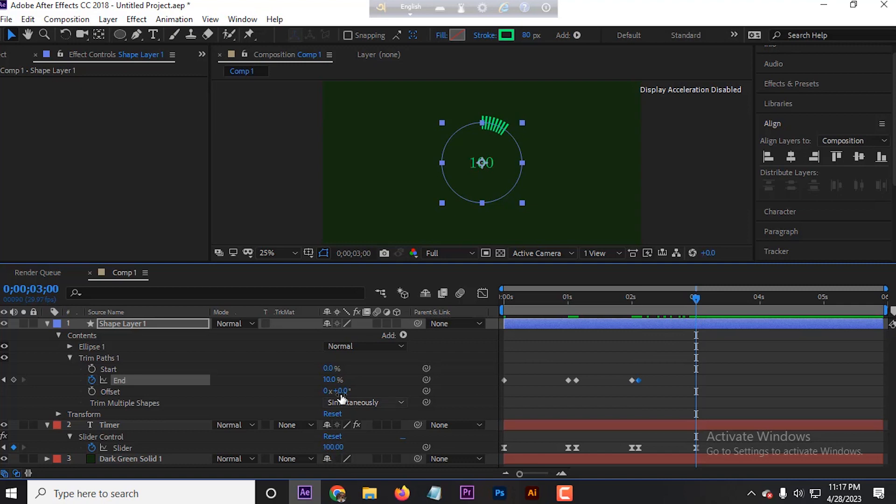
pyautogui.click(332, 380)
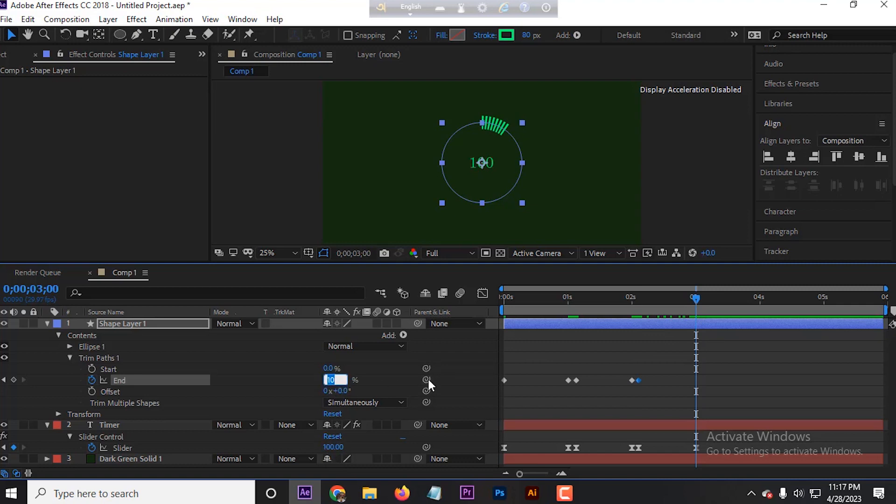
pyautogui.write('100')
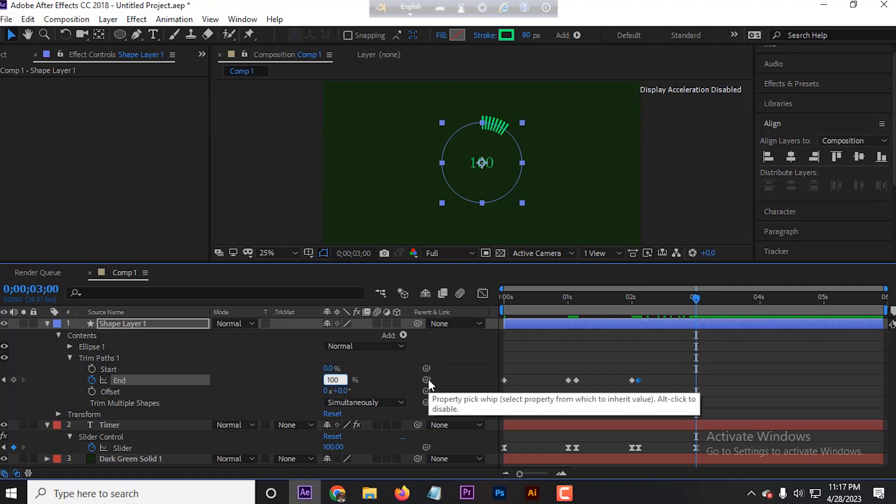
pyautogui.click(564, 396)
# - Select all the Trim Paths 1 End keyframes in the timeline
pyautogui.moveTo(706, 373); pyautogui.dragTo(488, 397)
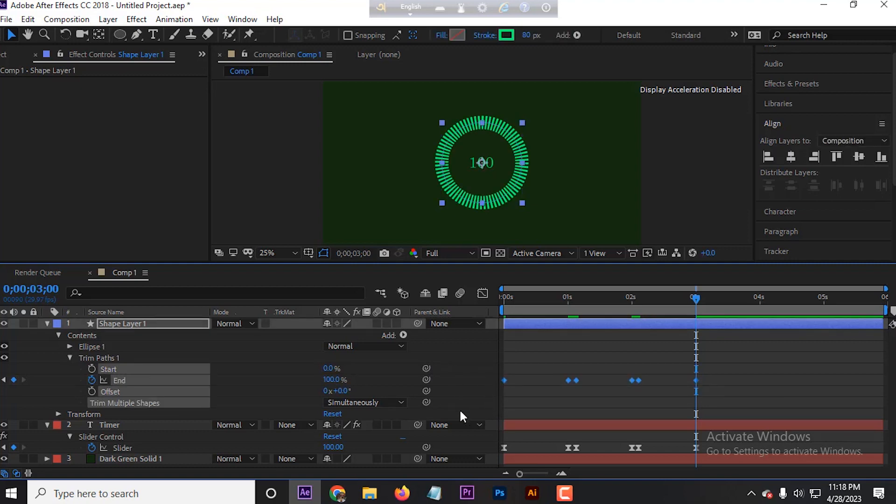